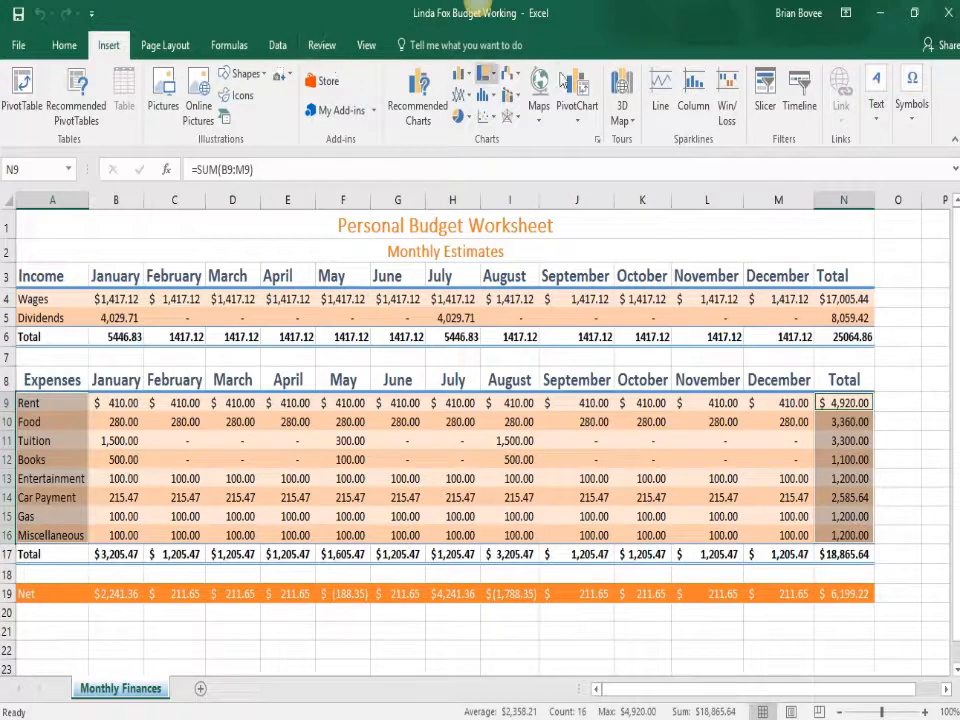
- Insert a 3-D pie chart of the selected expense categories and totals, and apply chart Style 5
left_click(465, 125)
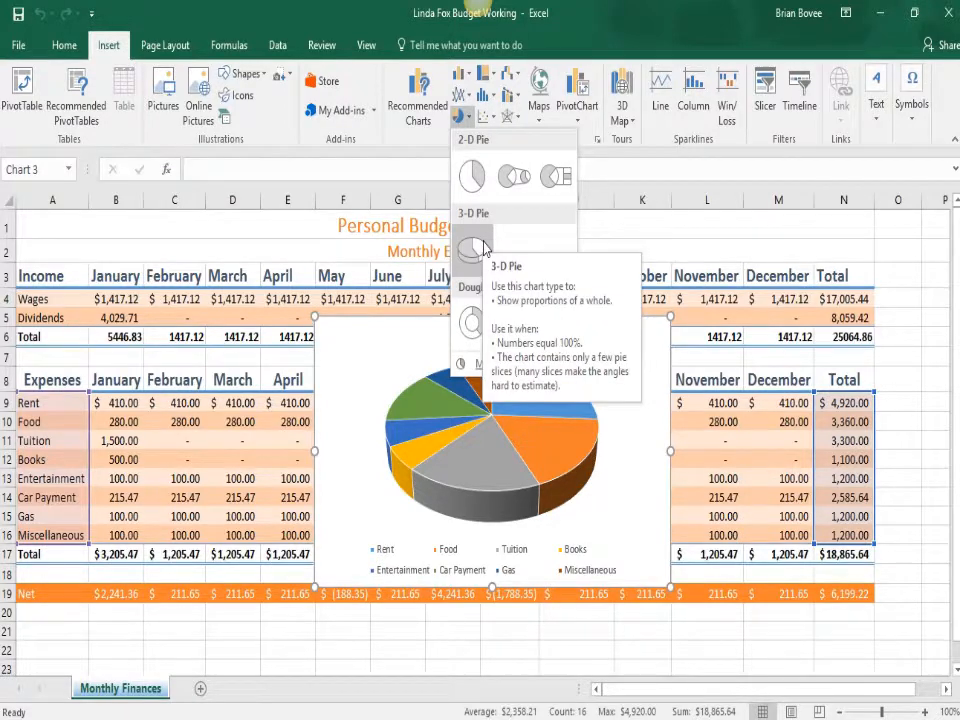
left_click(476, 248)
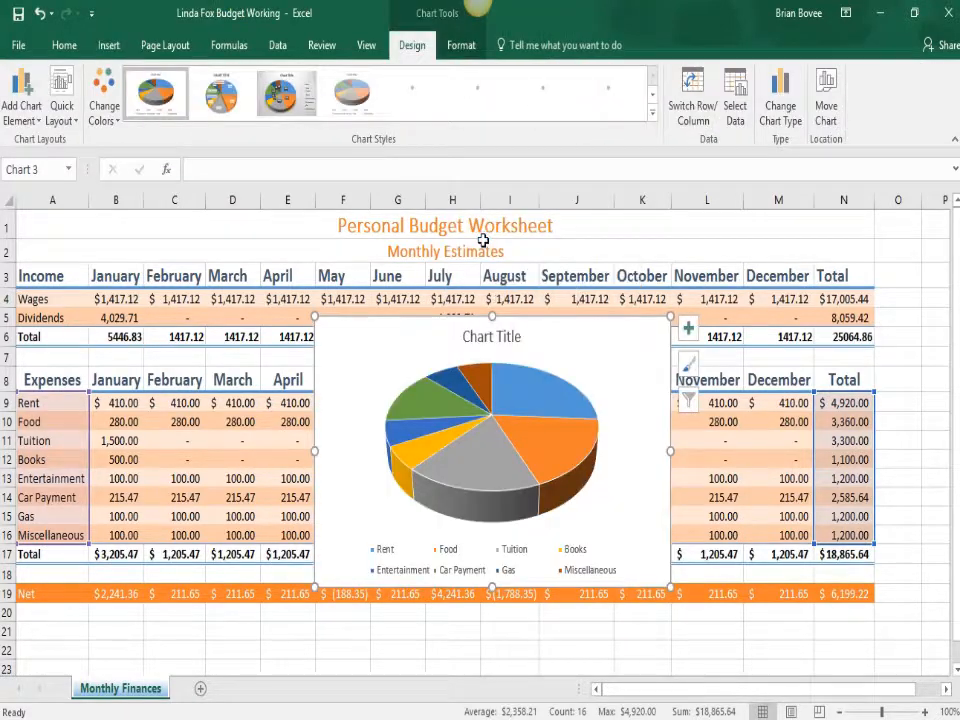
left_click(690, 365)
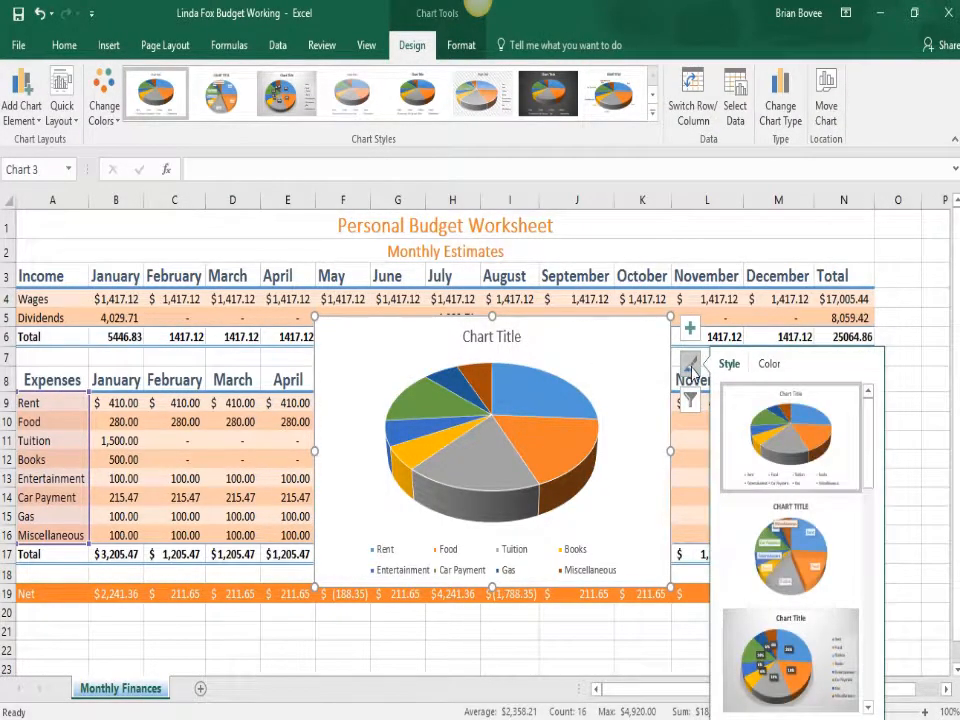
left_click(868, 628)
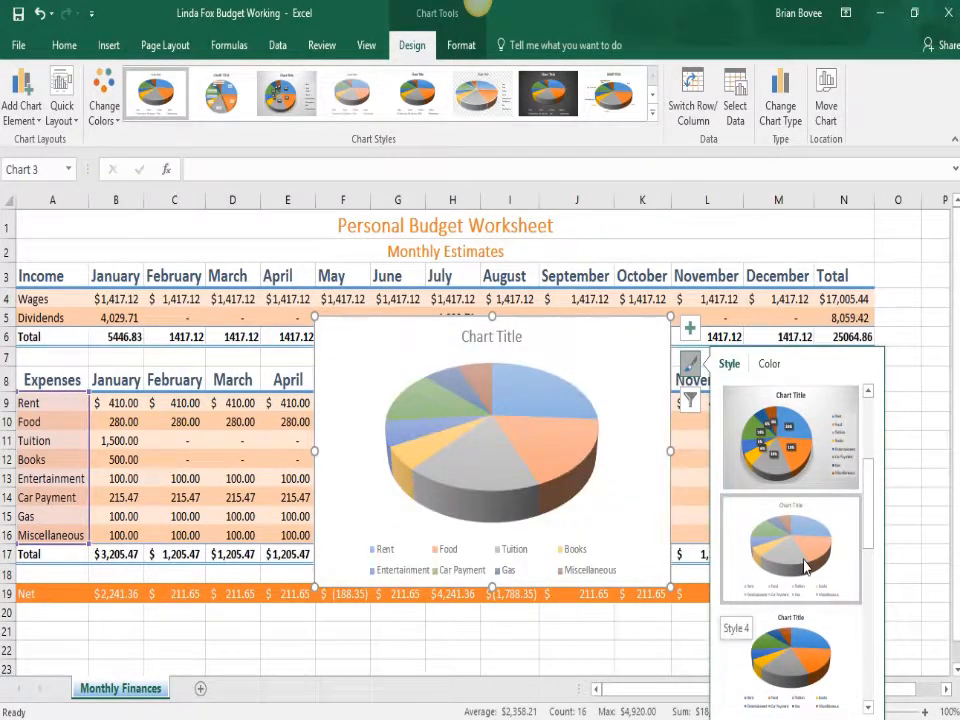
left_click(803, 622)
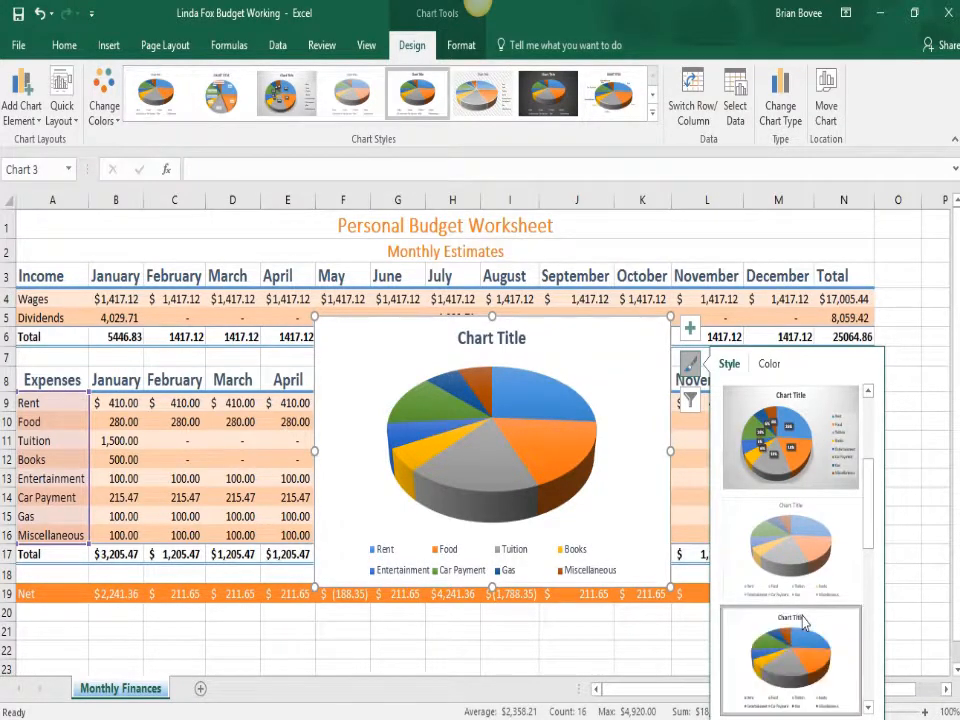
- Change the pie chart's title to "Monthly Expenses"
double_click(510, 337)
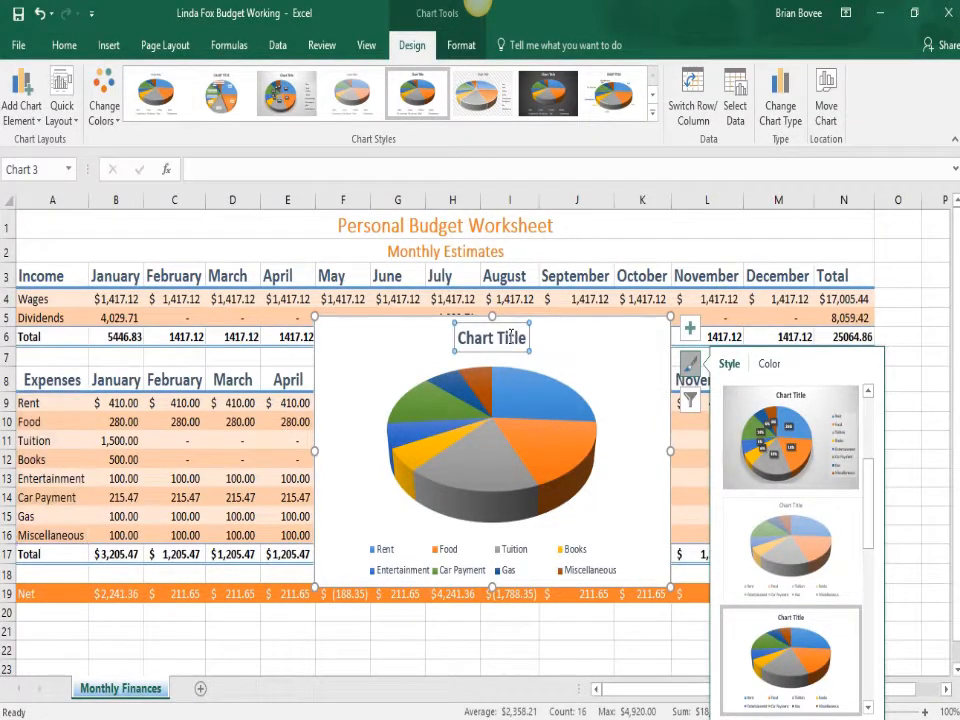
triple_click(510, 338)
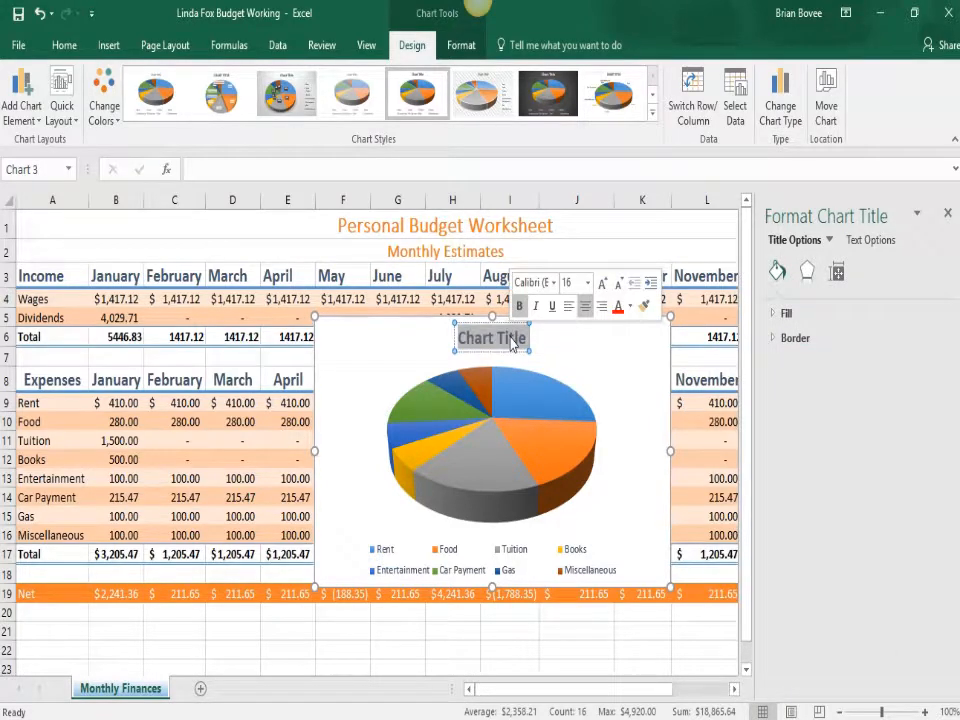
type("Mon")
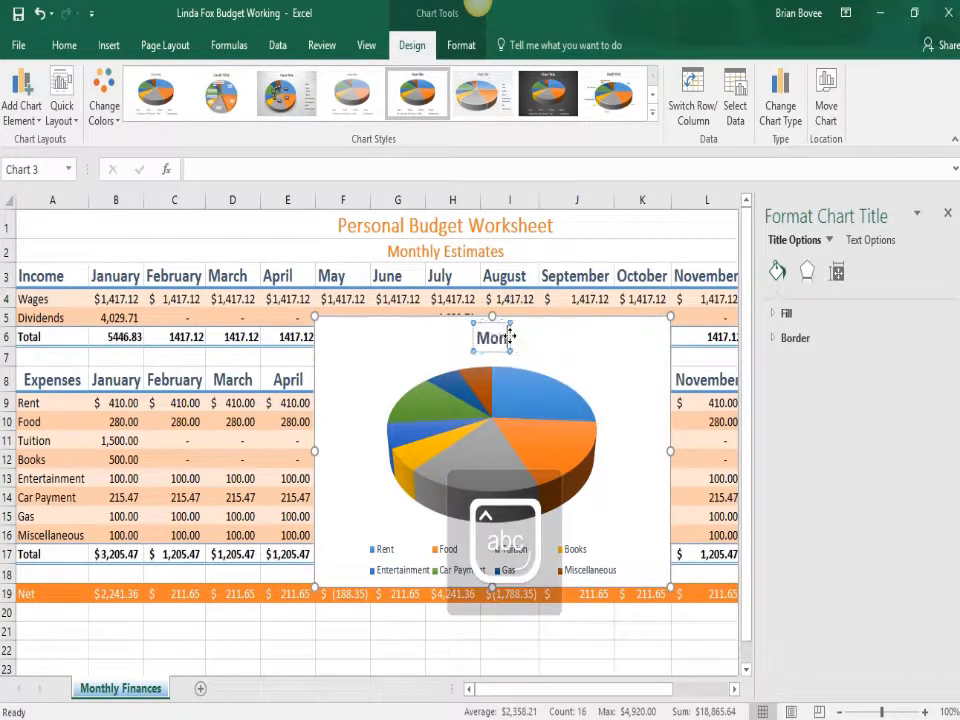
type("thly E")
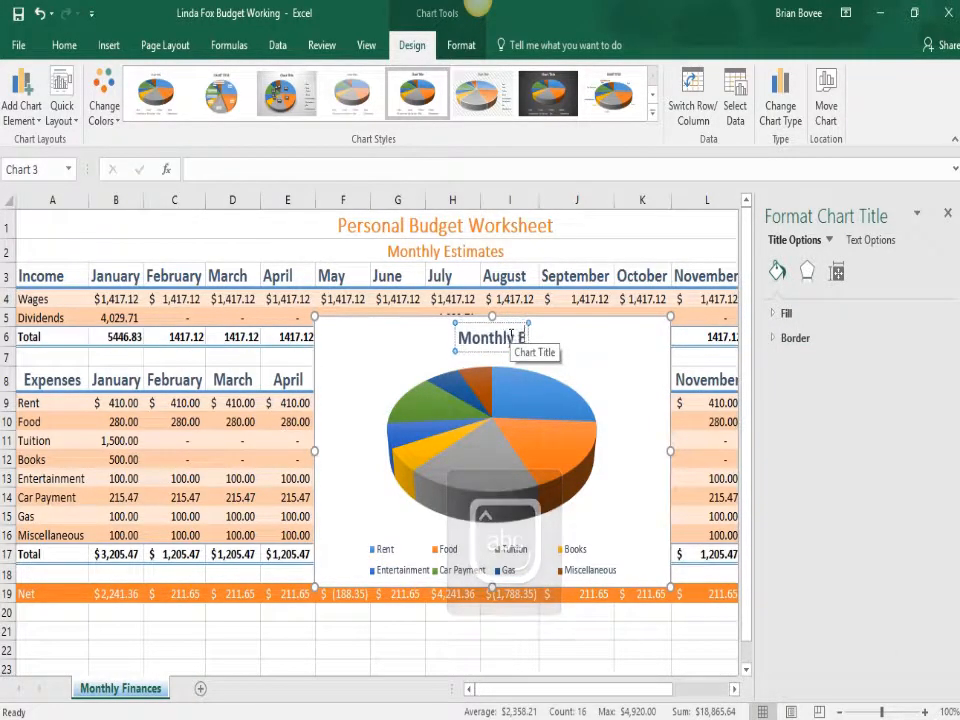
type("xpenses")
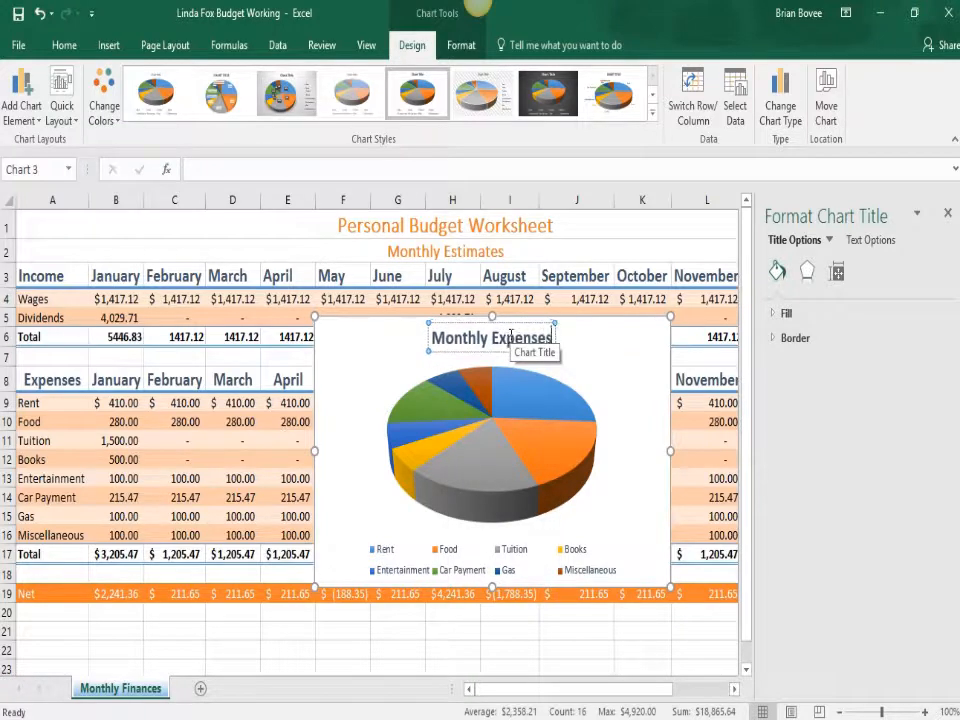
left_click(581, 349)
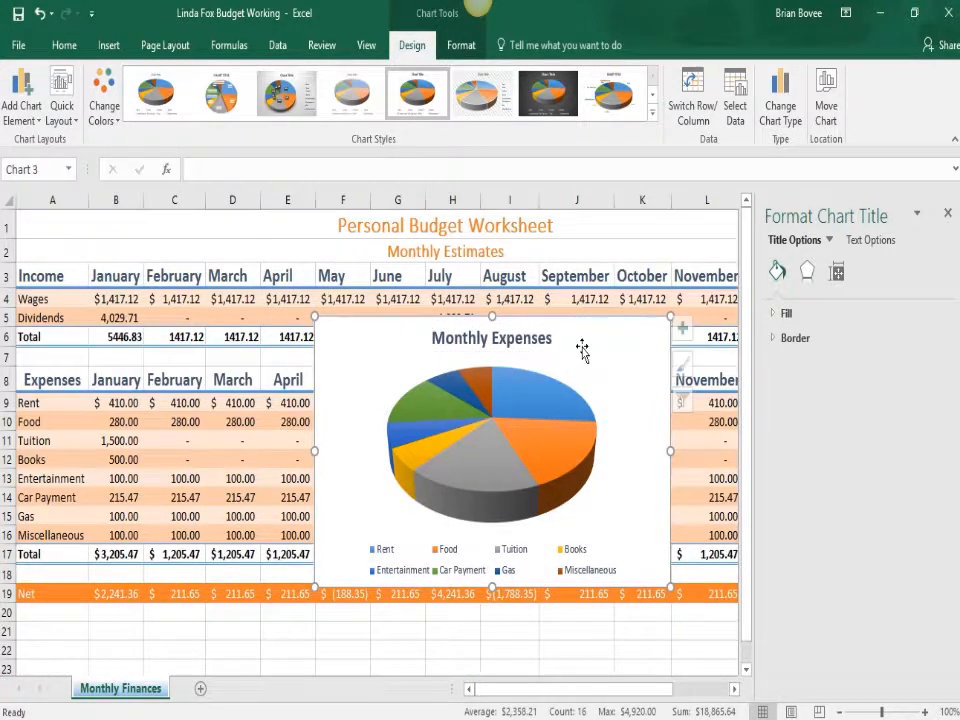
- Move the pie chart to a new sheet named "Monthly Expense Chart" and return to the Monthly Finances sheet
left_click(829, 119)
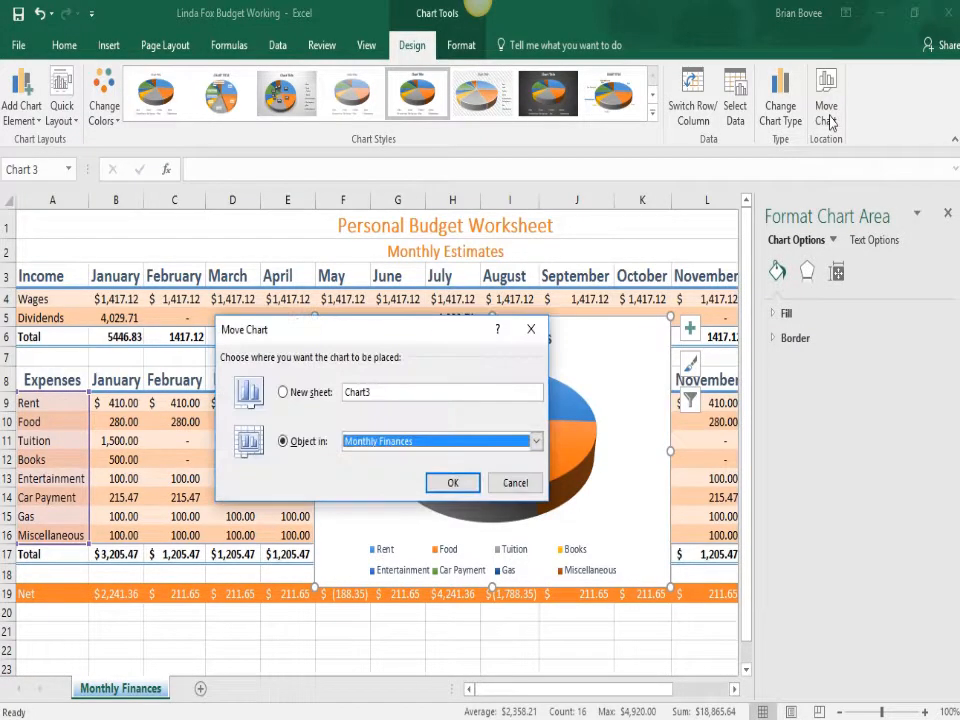
left_click(302, 392)
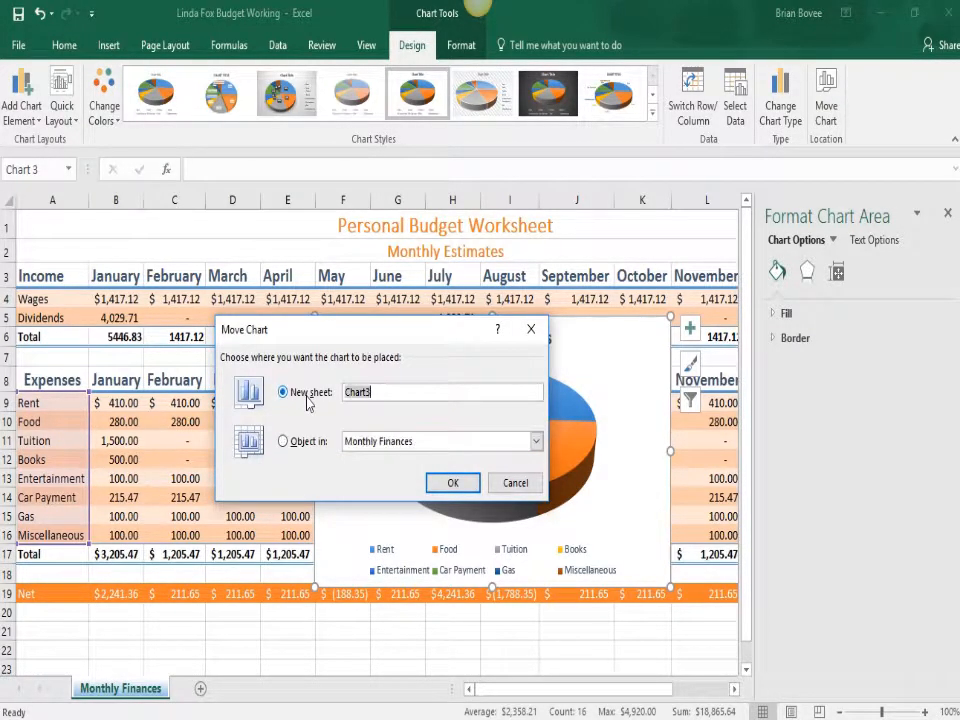
type("Mont")
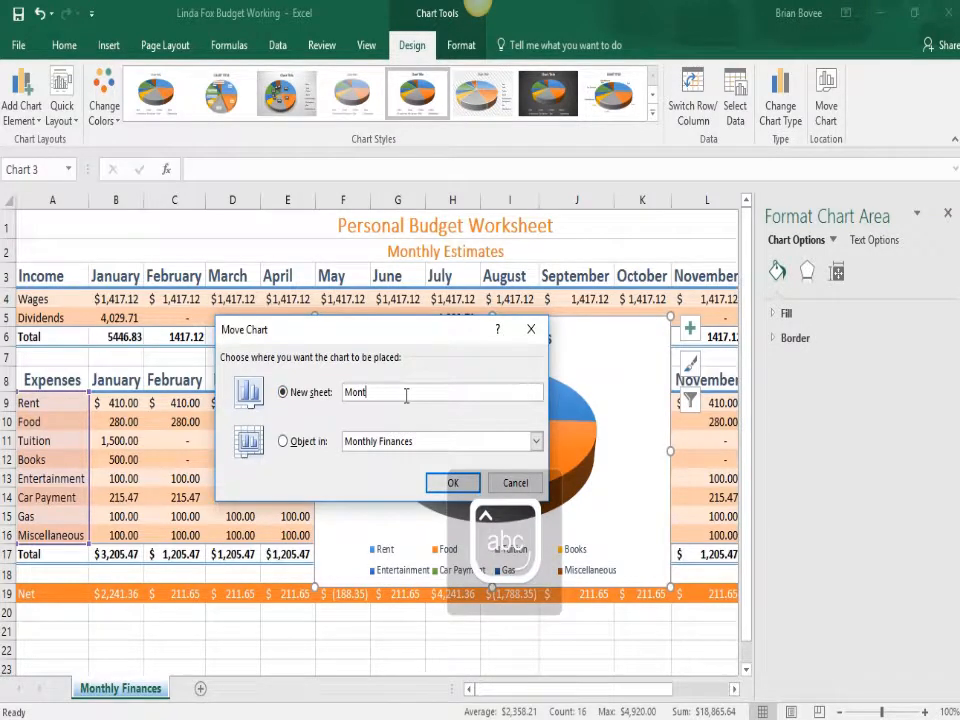
type("hly ")
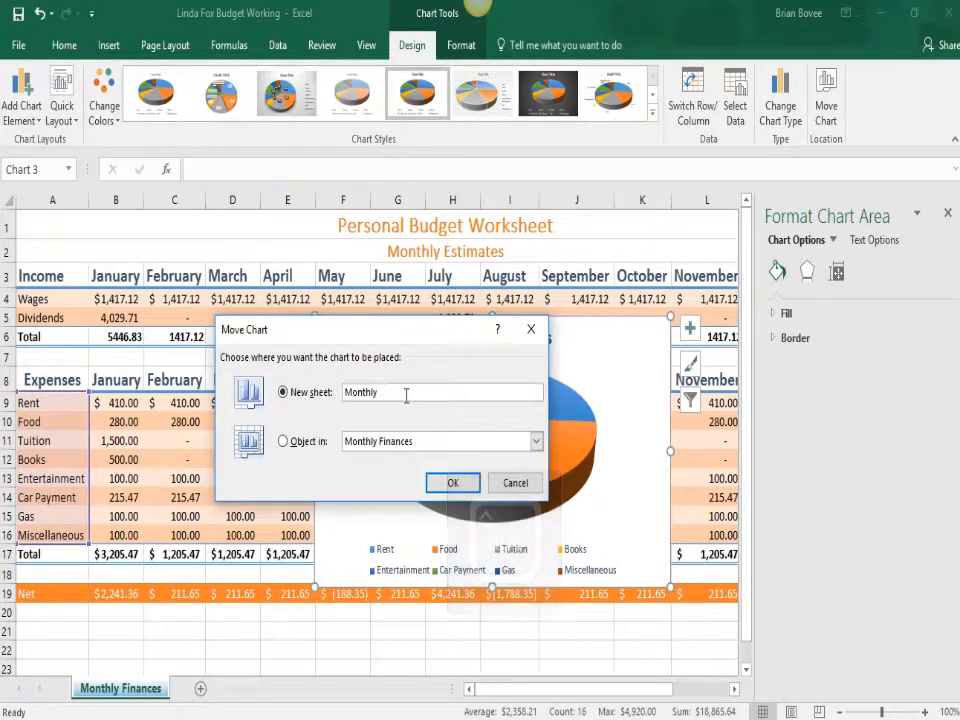
type("Ex")
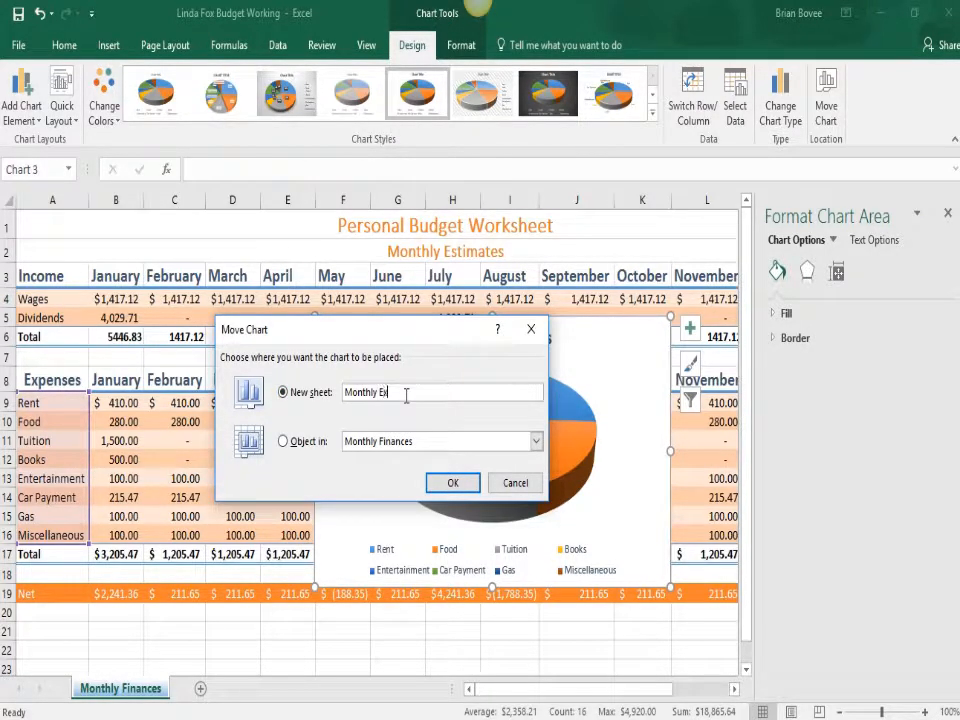
type("pense Chart")
left_click(457, 485)
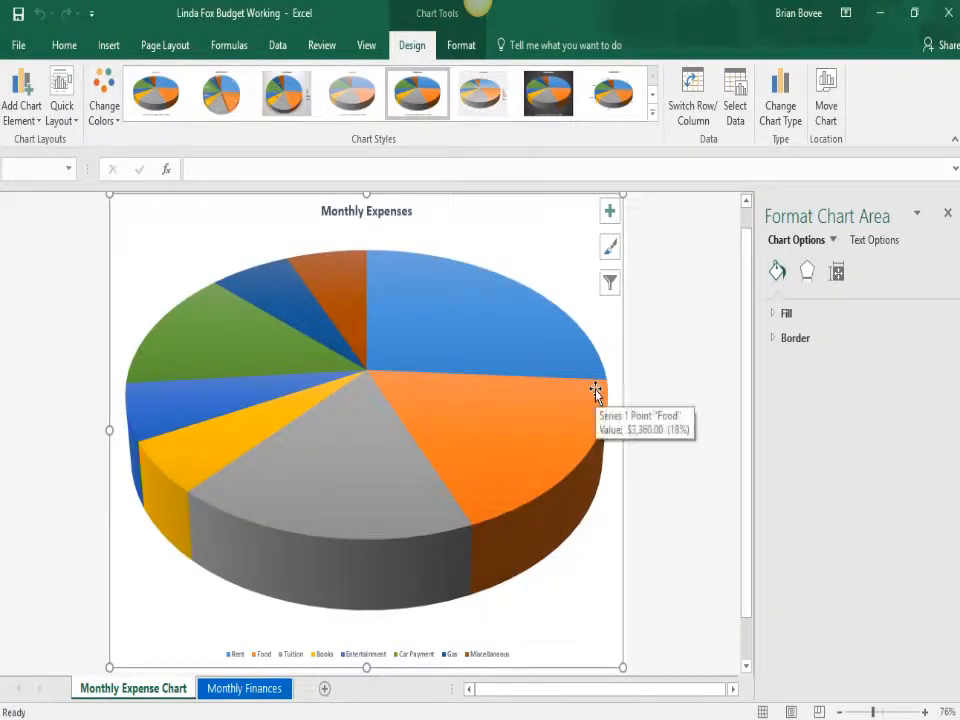
left_click(217, 690)
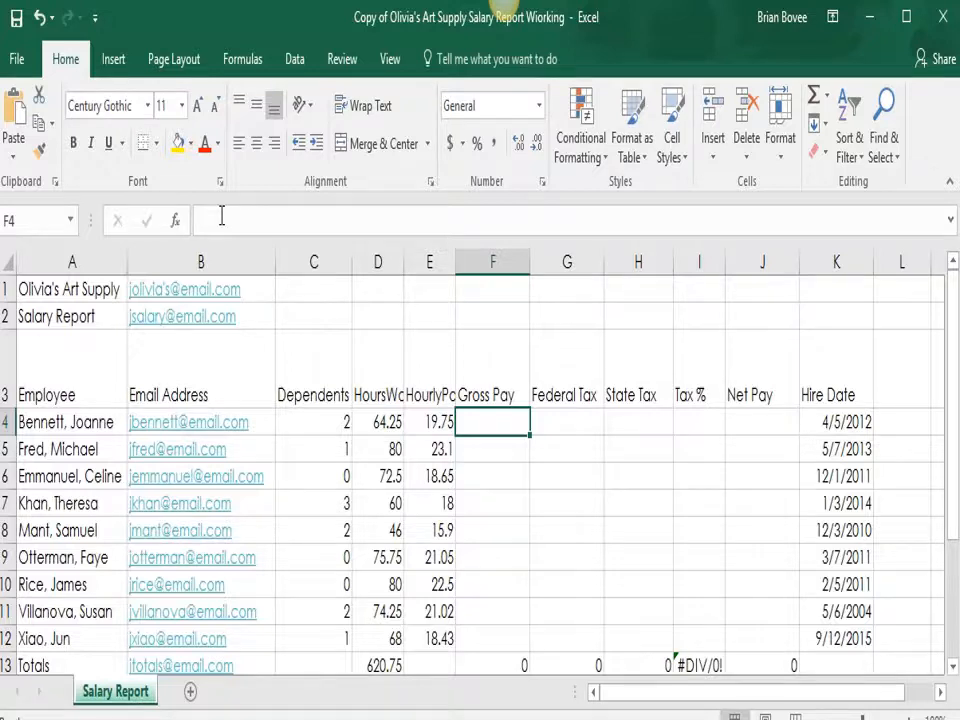
- Enter the gross pay formula =D4*E4 in cell F4 to multiply hours worked by hourly pay
left_click(222, 218)
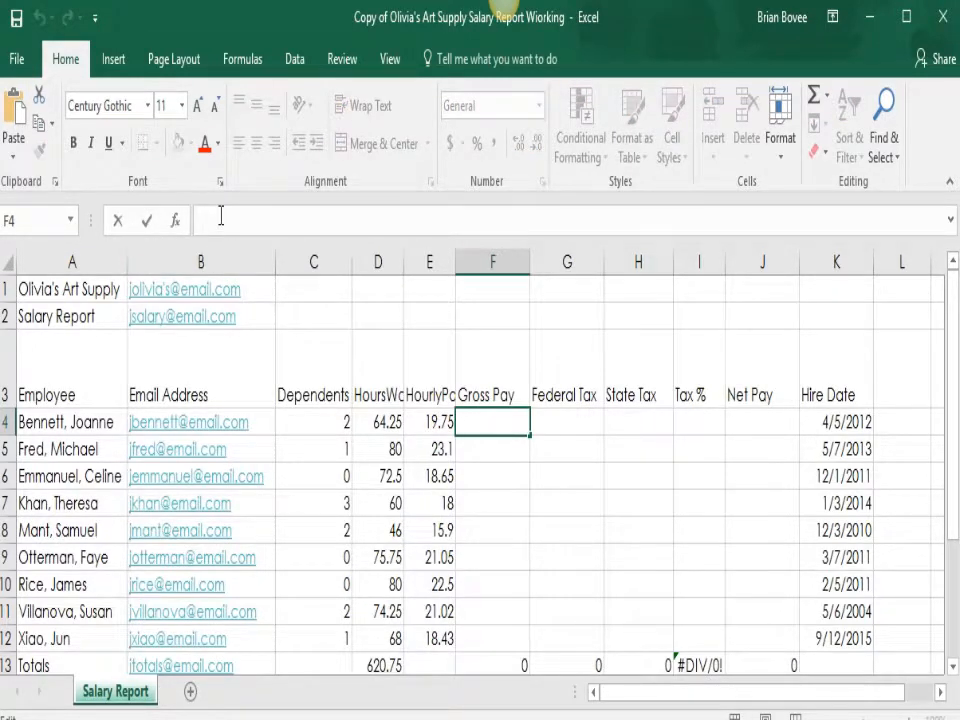
type("=")
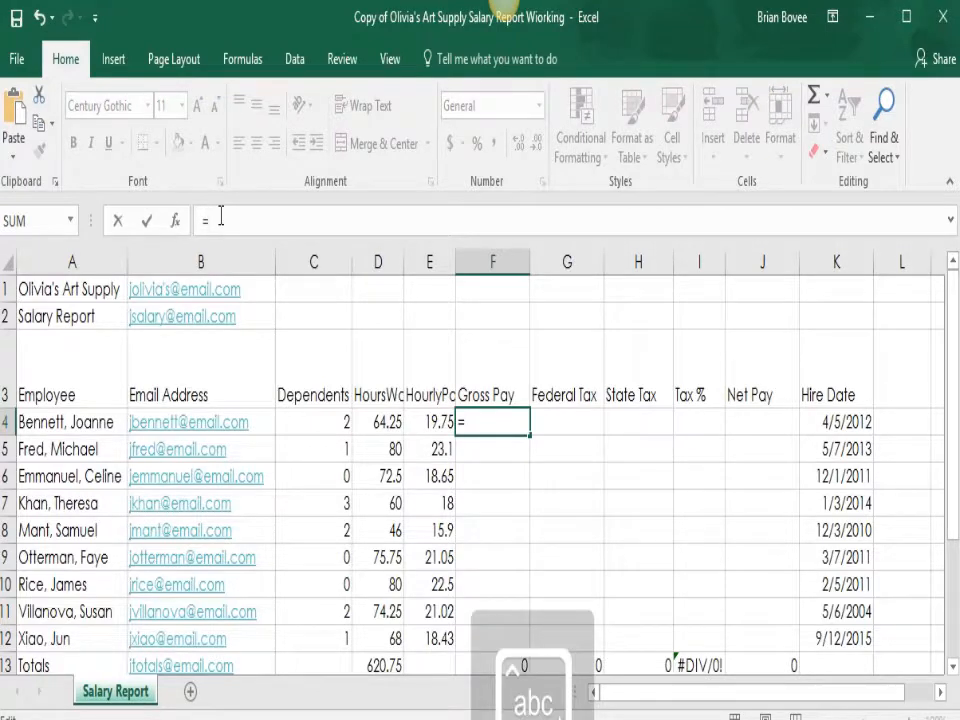
type("d4")
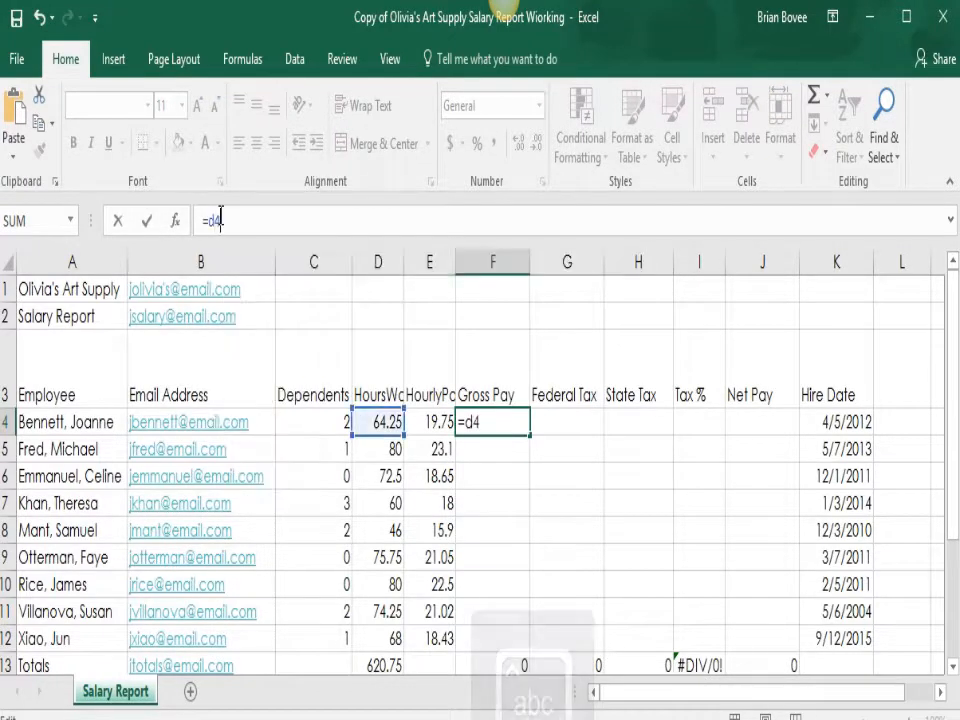
type("*")
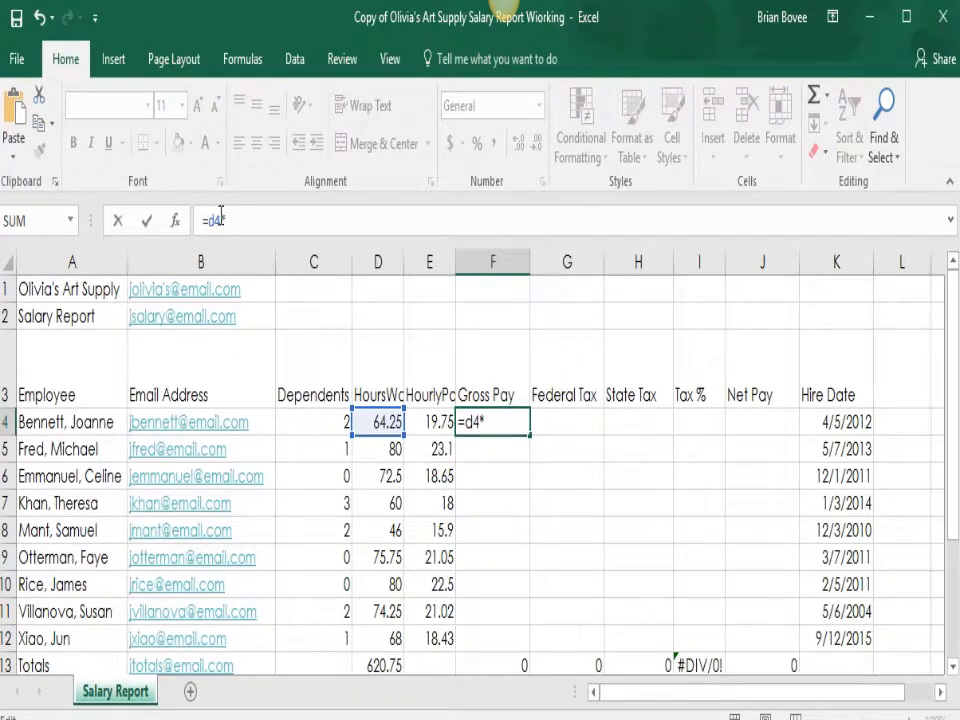
type("e4")
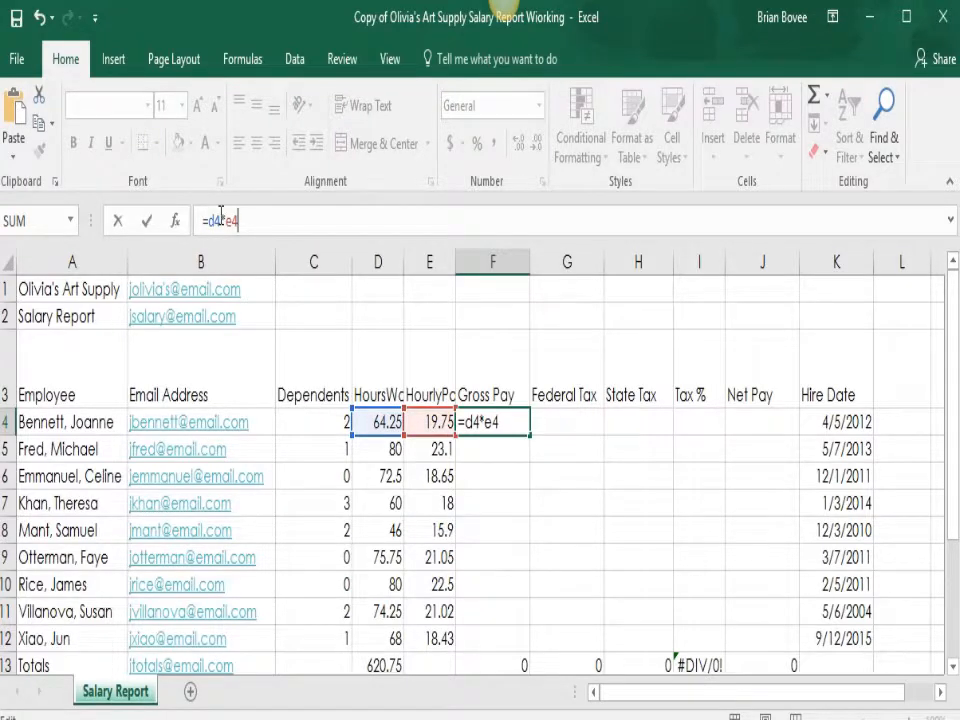
key("BackSpace")
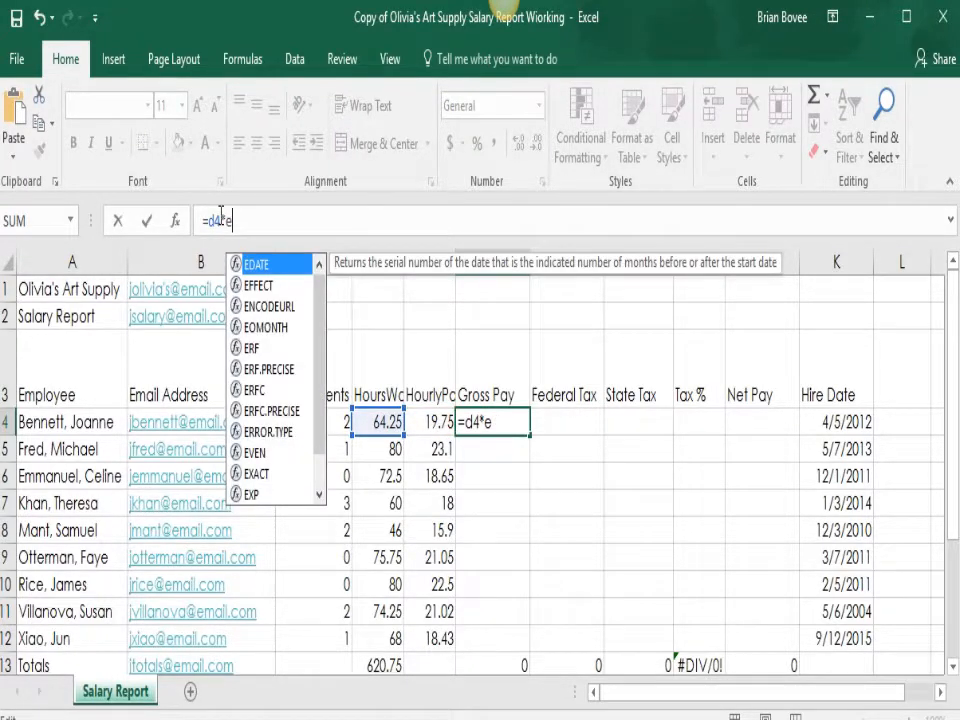
type("4")
key("Return")
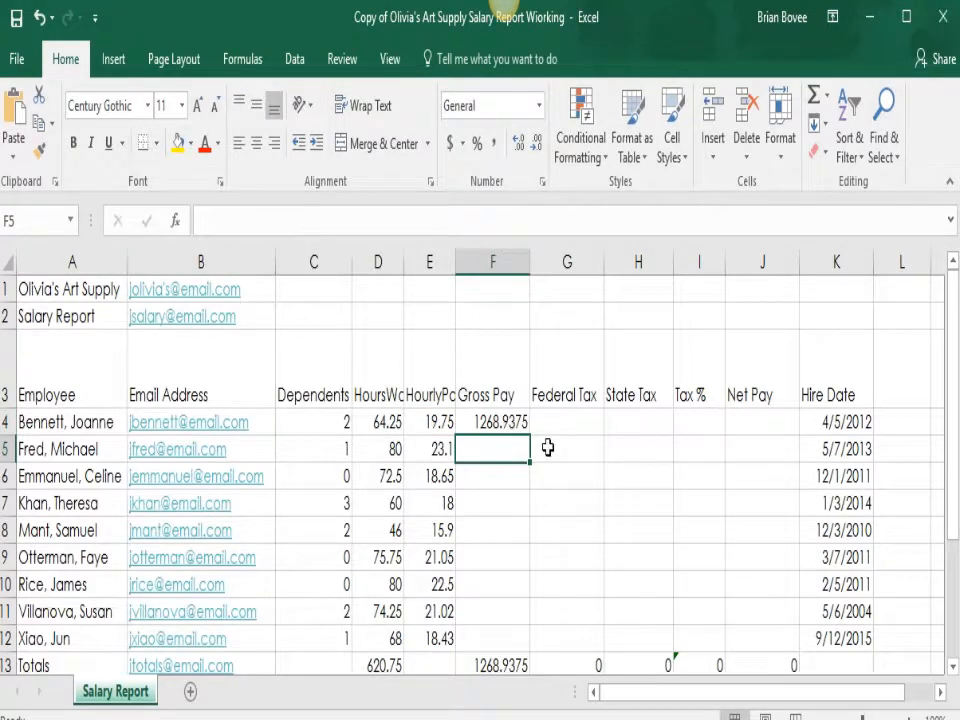
- Enter the federal tax formula =0.22*(F4-C4*24.32) in cell G4, based on gross pay and dependents
left_click(572, 428)
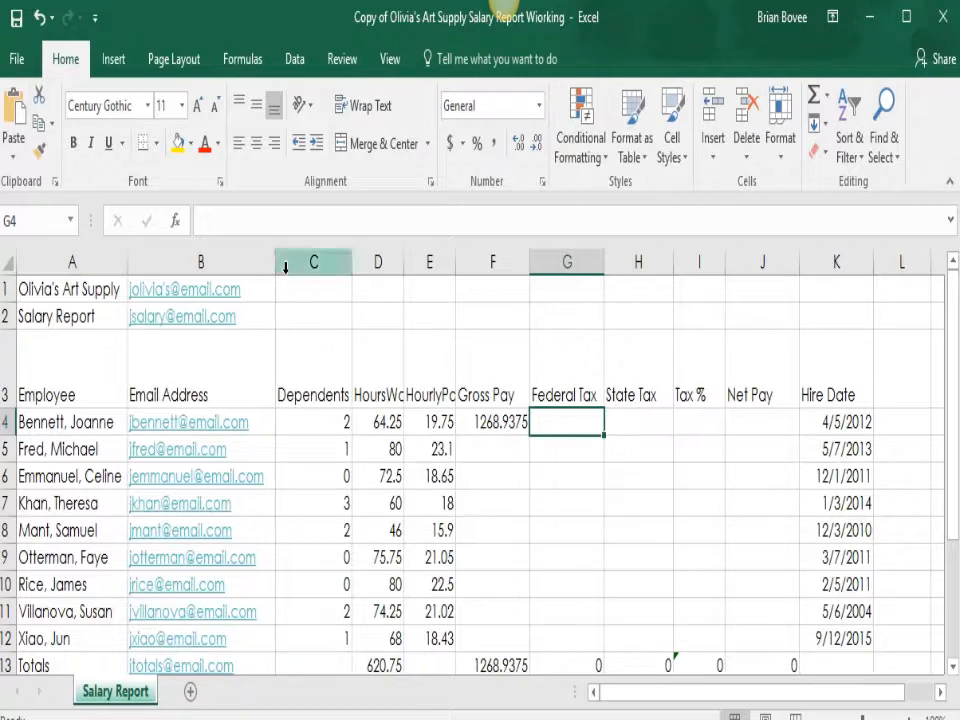
left_click(247, 231)
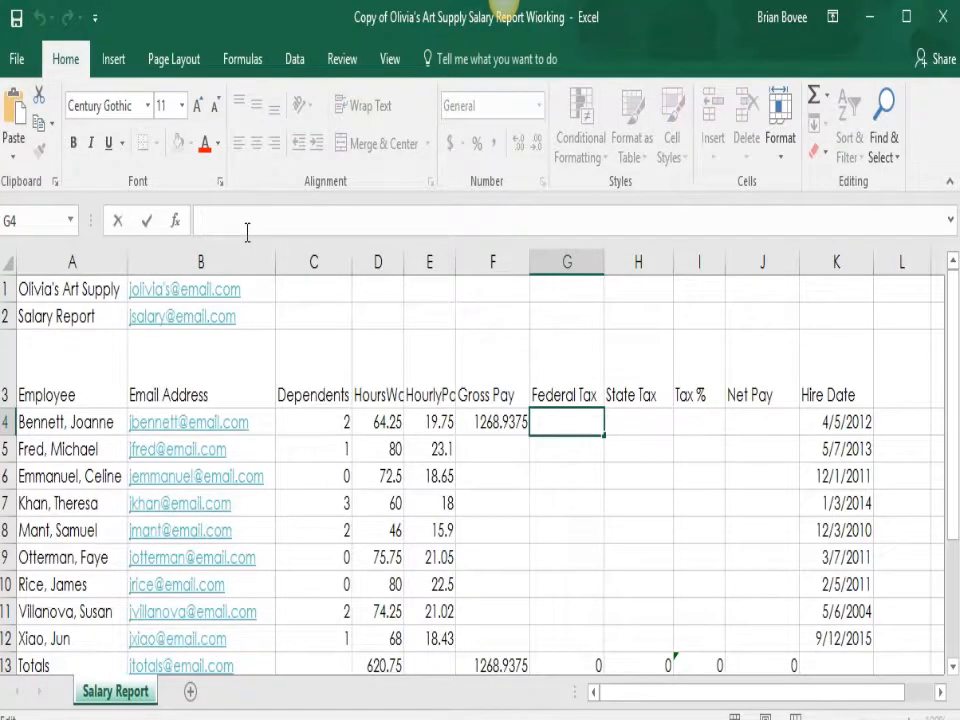
type("=")
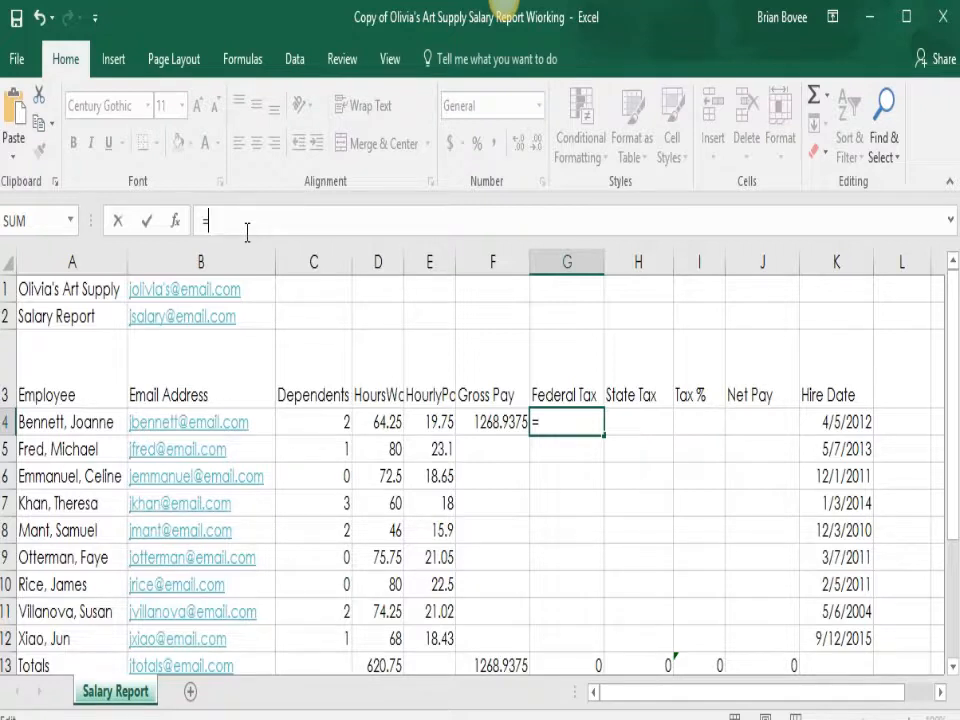
type("0.")
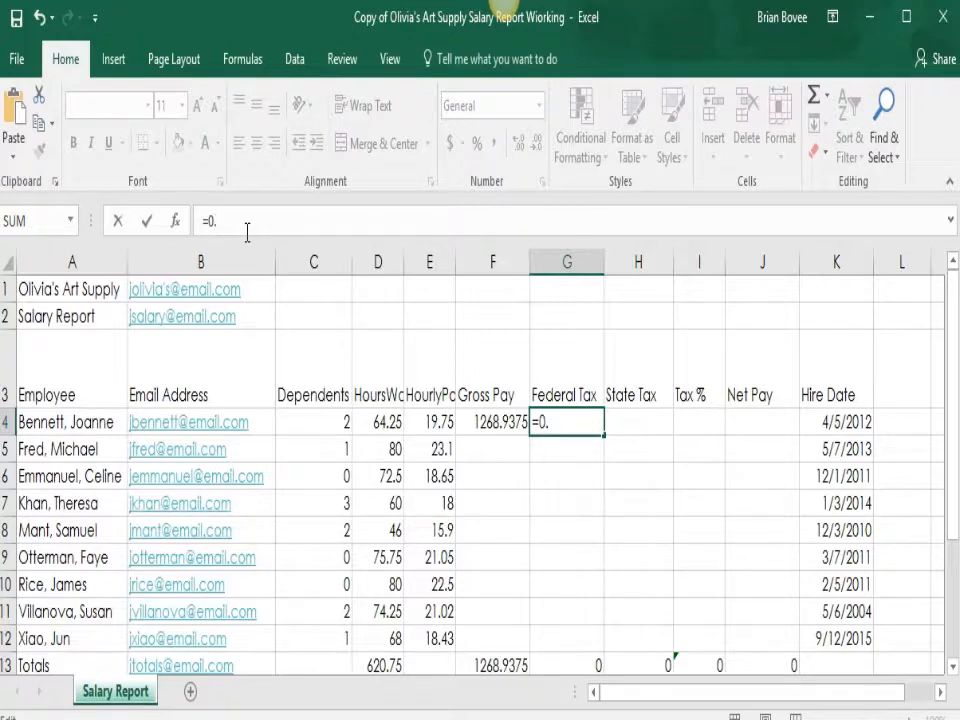
type("22*(")
left_click(492, 422)
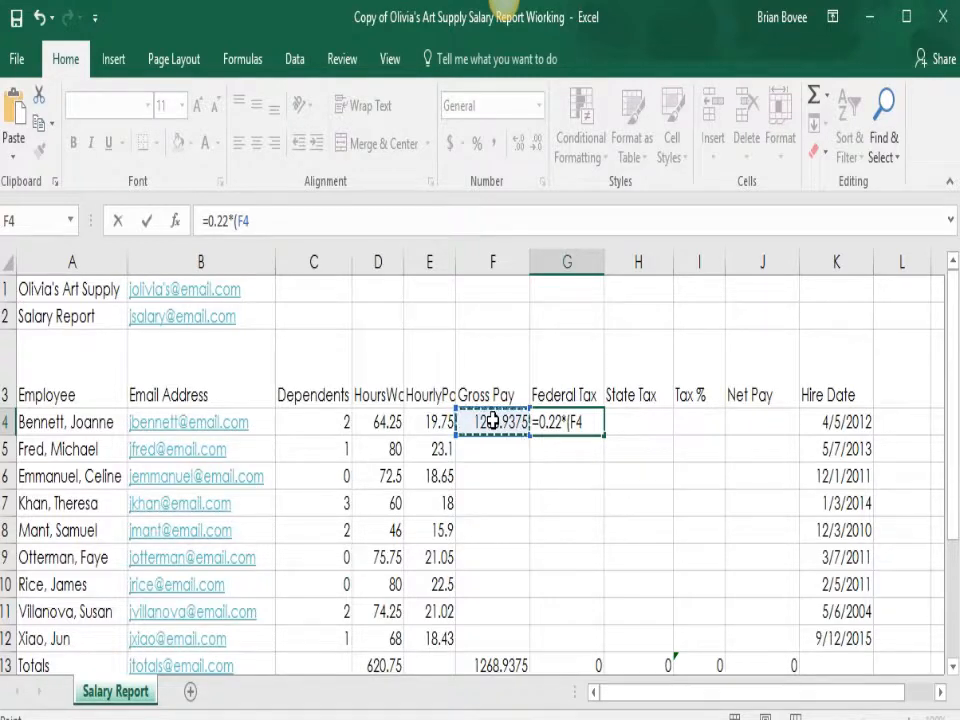
type("-")
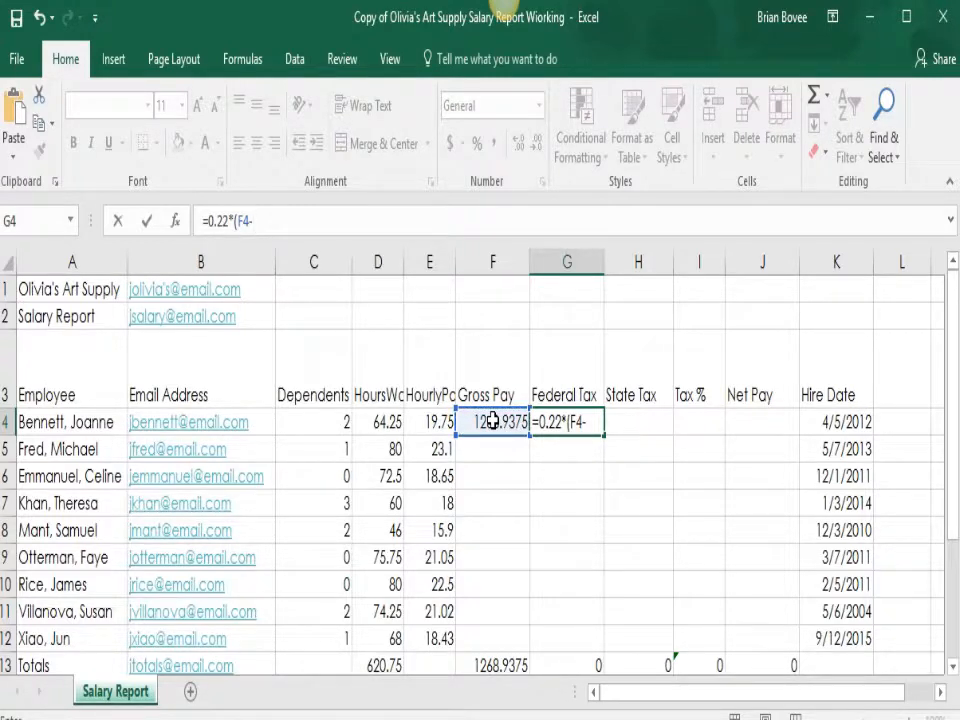
left_click(344, 425)
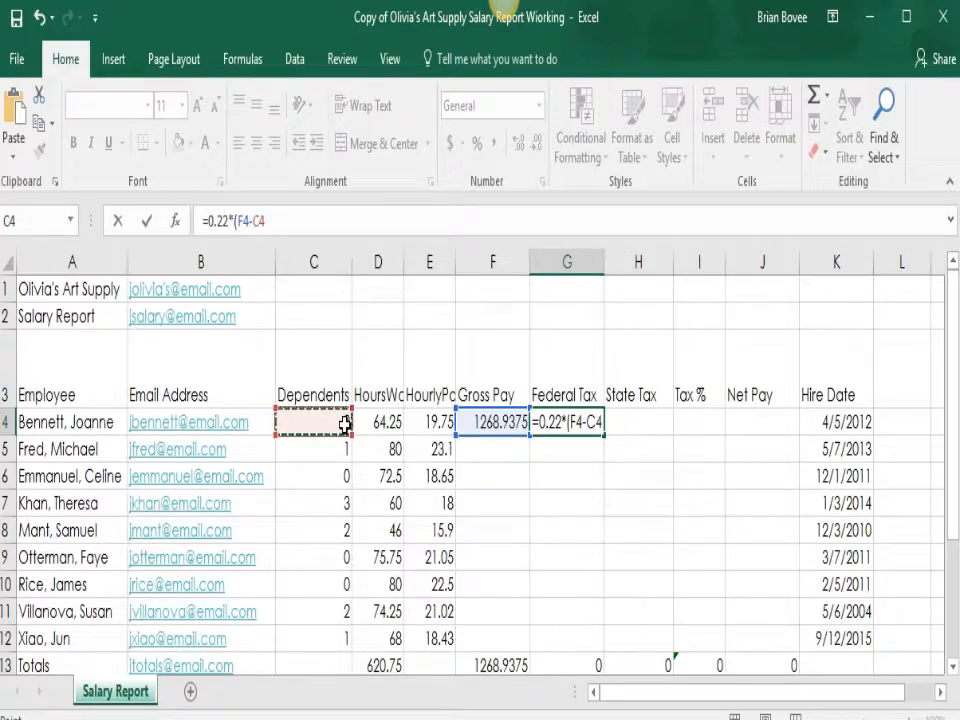
type("*")
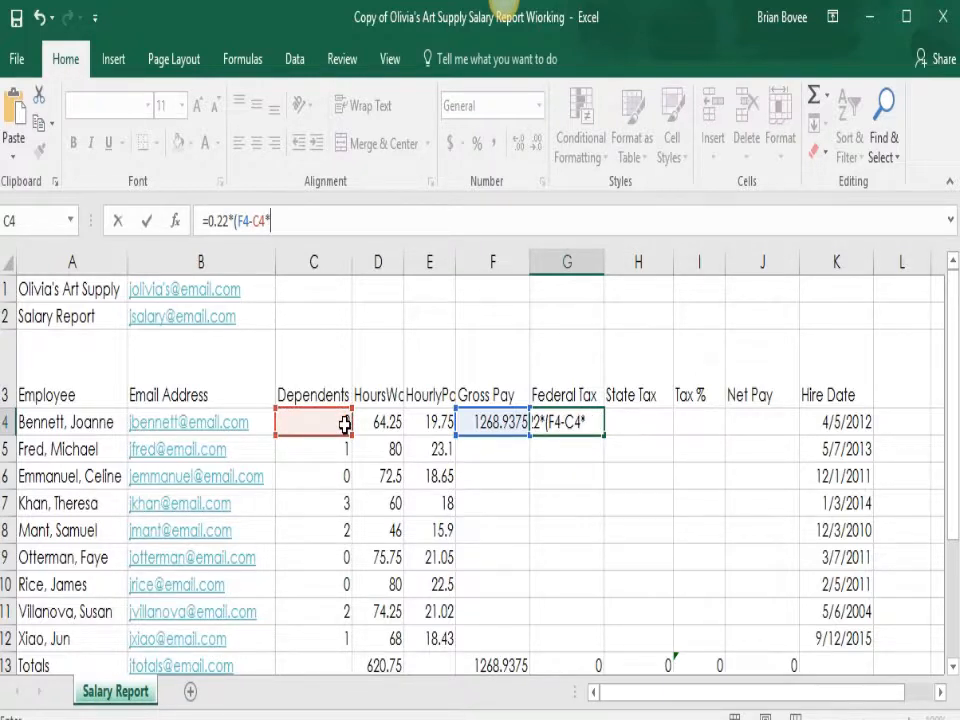
type("24.3")
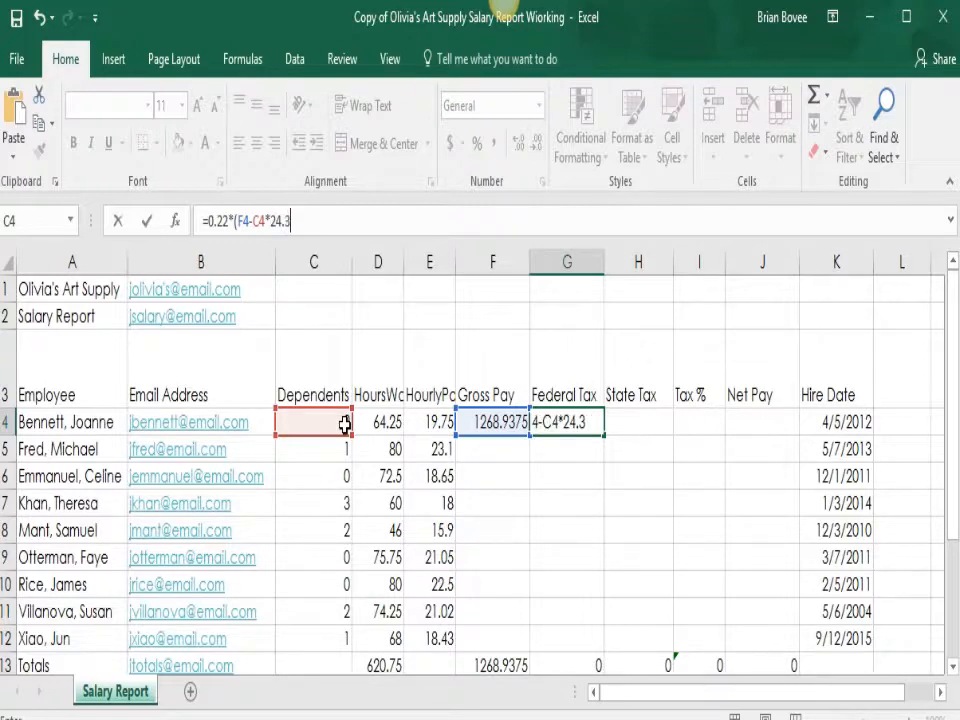
type("2)")
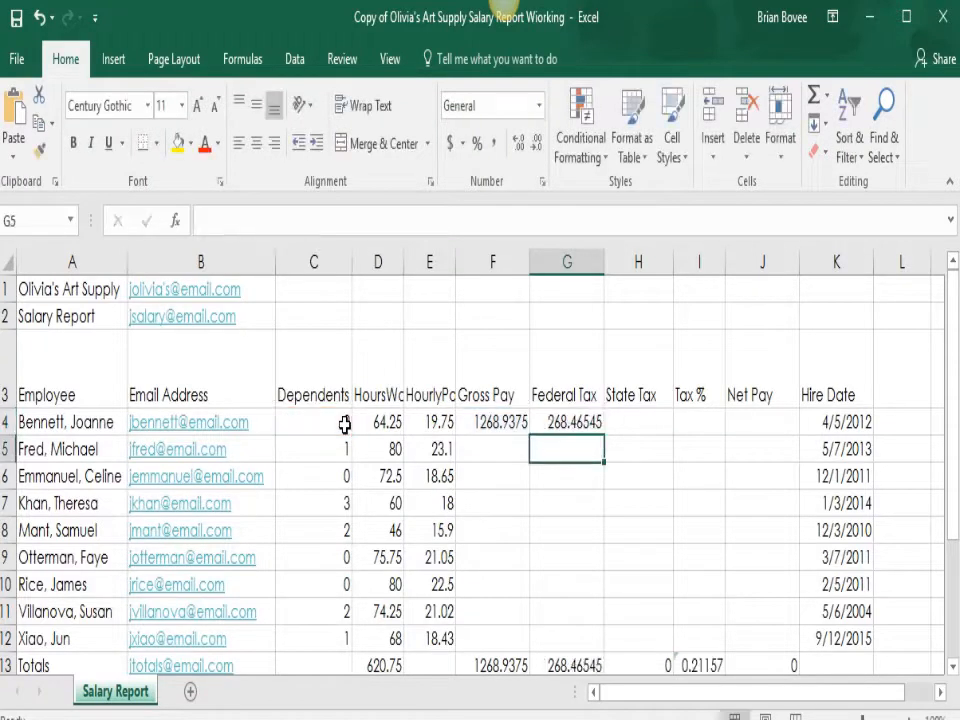
- Enter the state tax formula =0.04*F4 in cell H4 to take 4 percent of gross pay
key("Return")
left_click(636, 426)
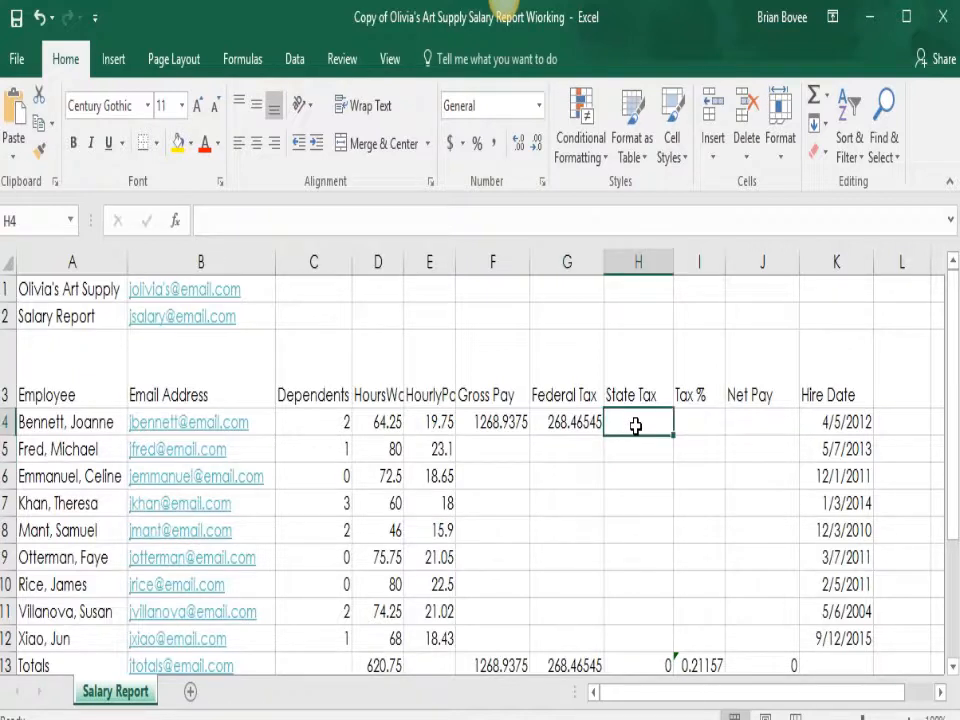
type("=")
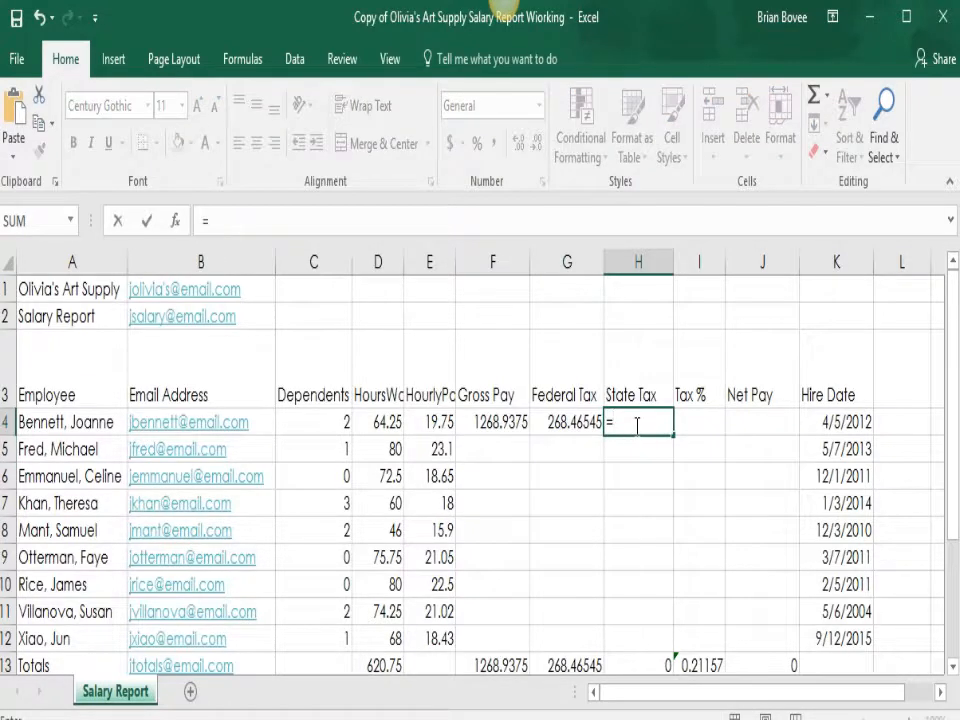
type("0")
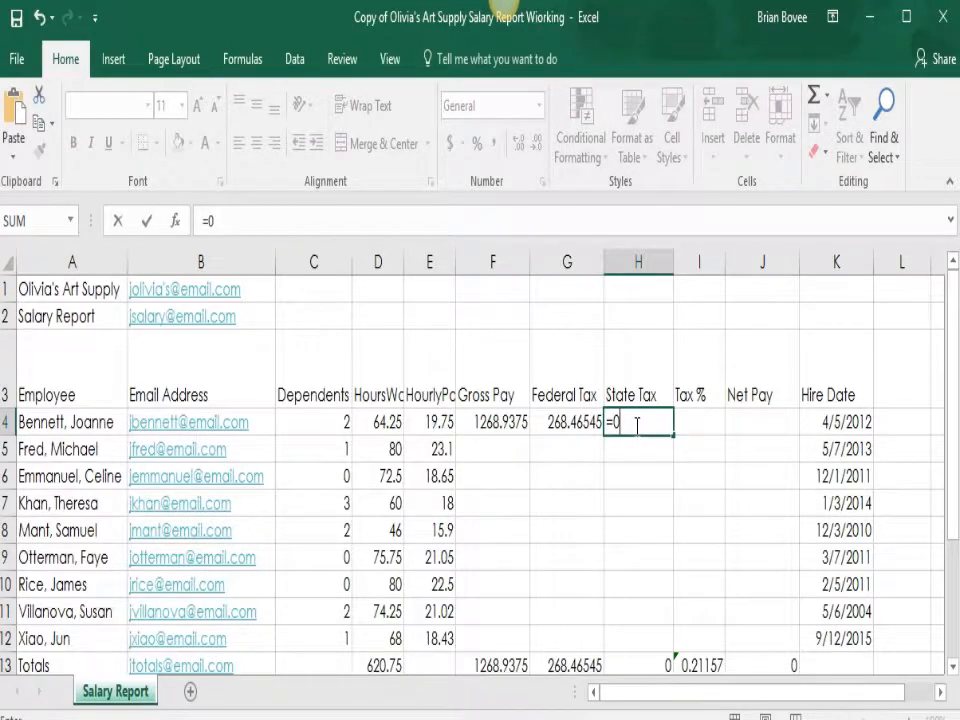
type(".04*")
left_click(497, 423)
key("Return")
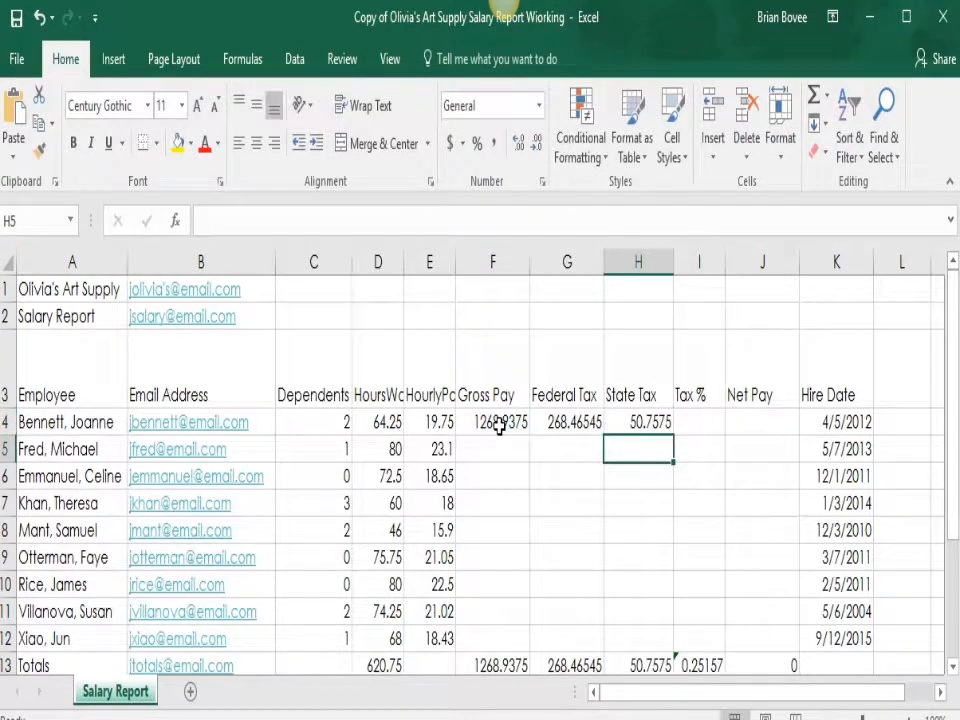
- Enter the tax percentage formula =(G4+H4)/F4 in cell I4, dividing combined federal and state tax by gross pay
left_click(695, 426)
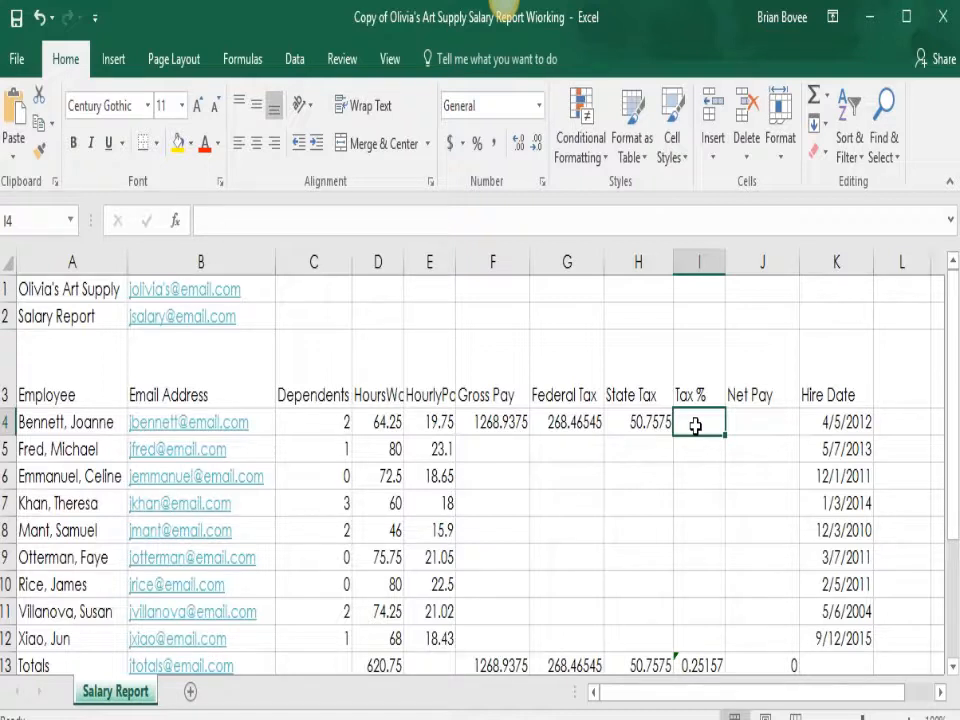
type("=")
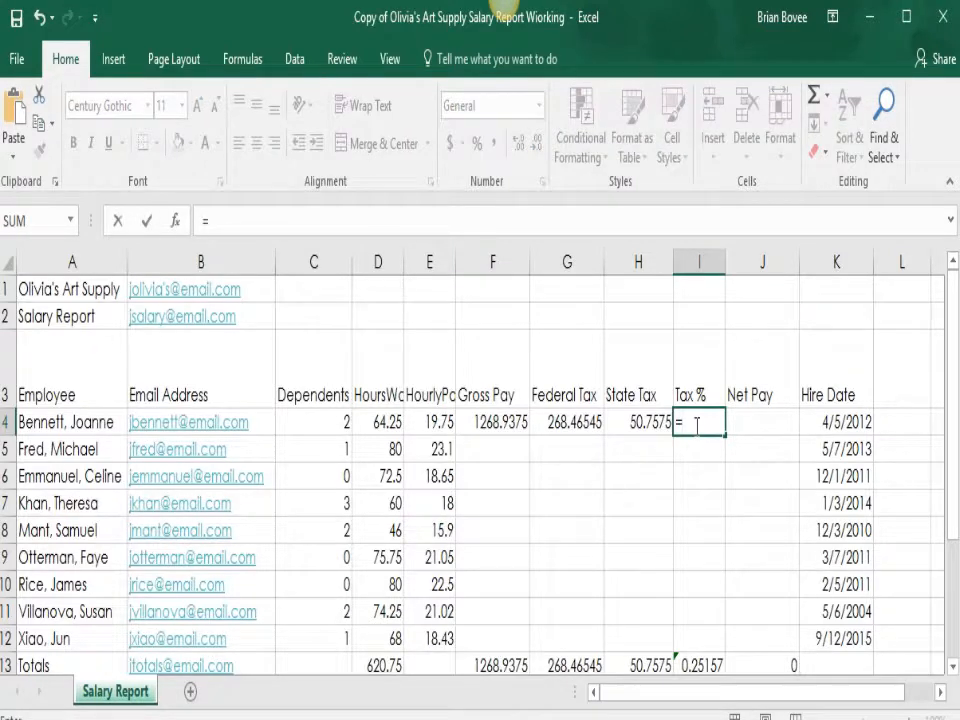
left_click(578, 422)
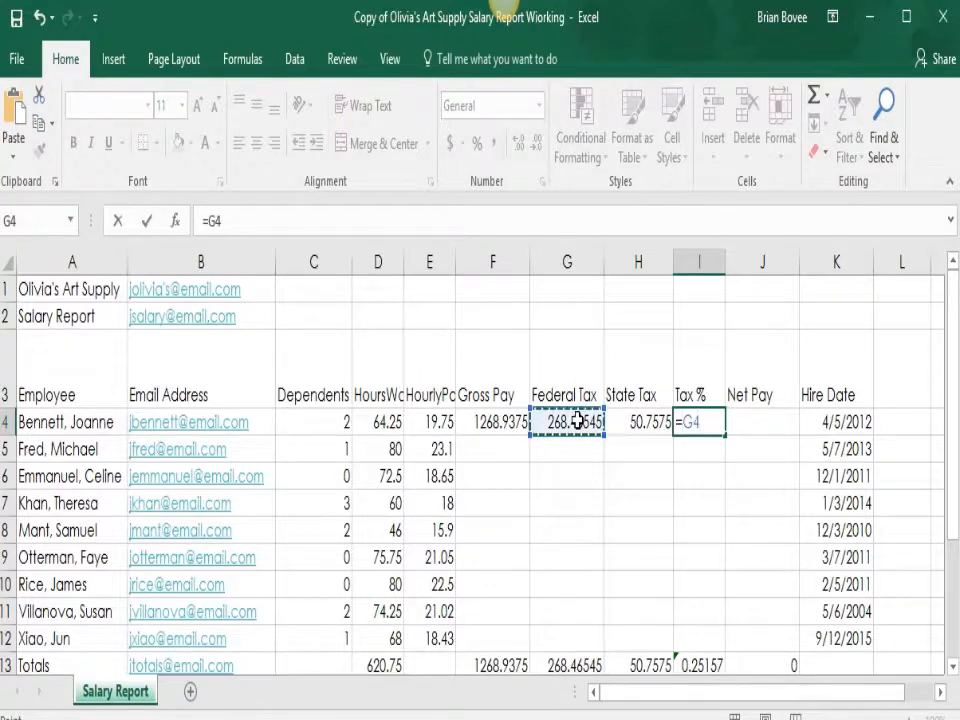
type("+")
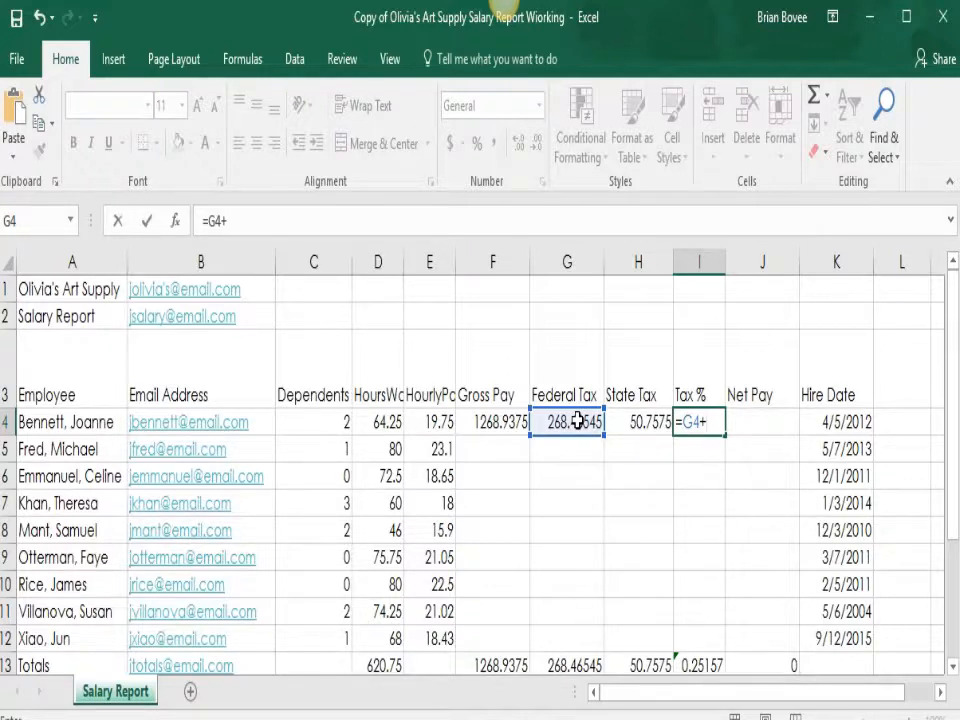
left_click(633, 422)
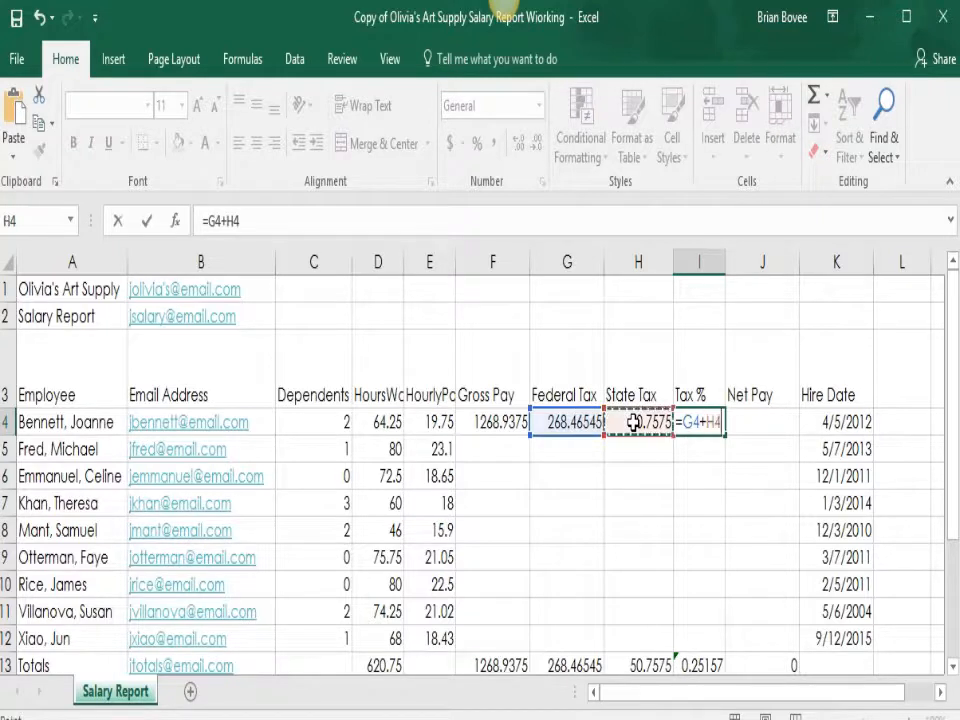
left_click(243, 219)
type(")")
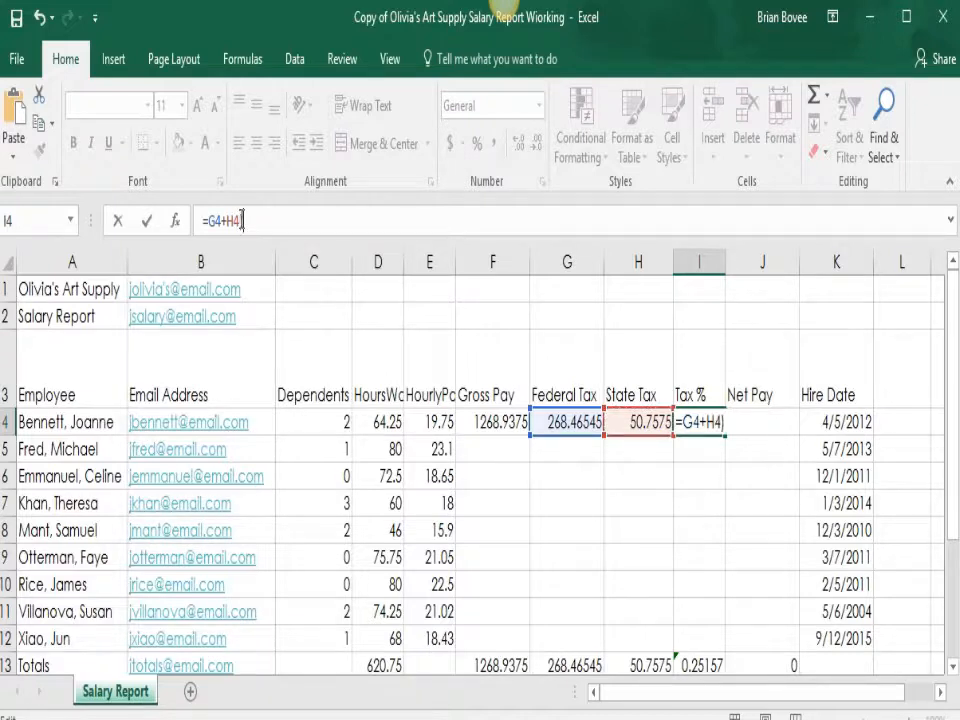
key("Left")
key("Left")
key("Left")
key("Left")
key("Left")
key("Left")
type("(")
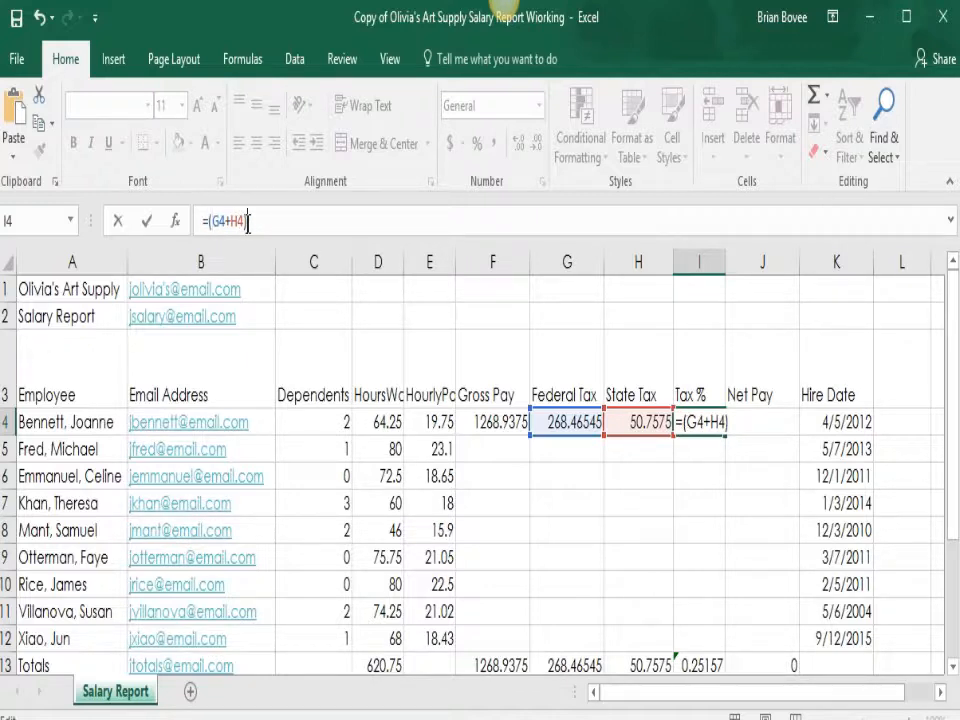
left_click(247, 222)
type("/")
left_click(481, 418)
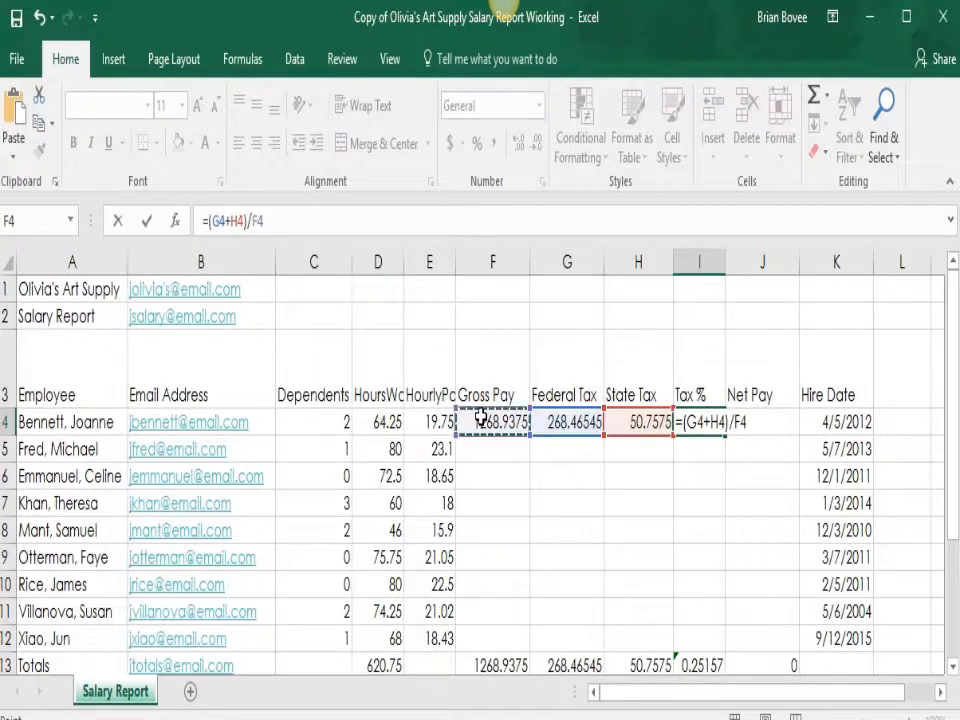
key("Return")
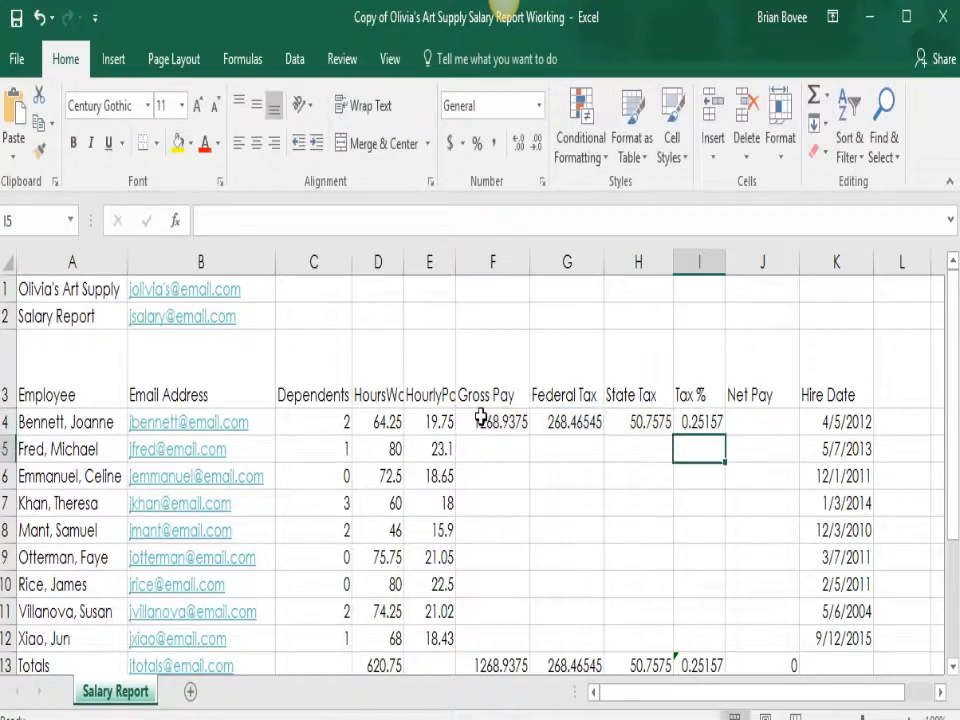
- Enter the net pay formula =F4-(G4+H4) in cell J4 to subtract both taxes from gross pay
left_click(747, 427)
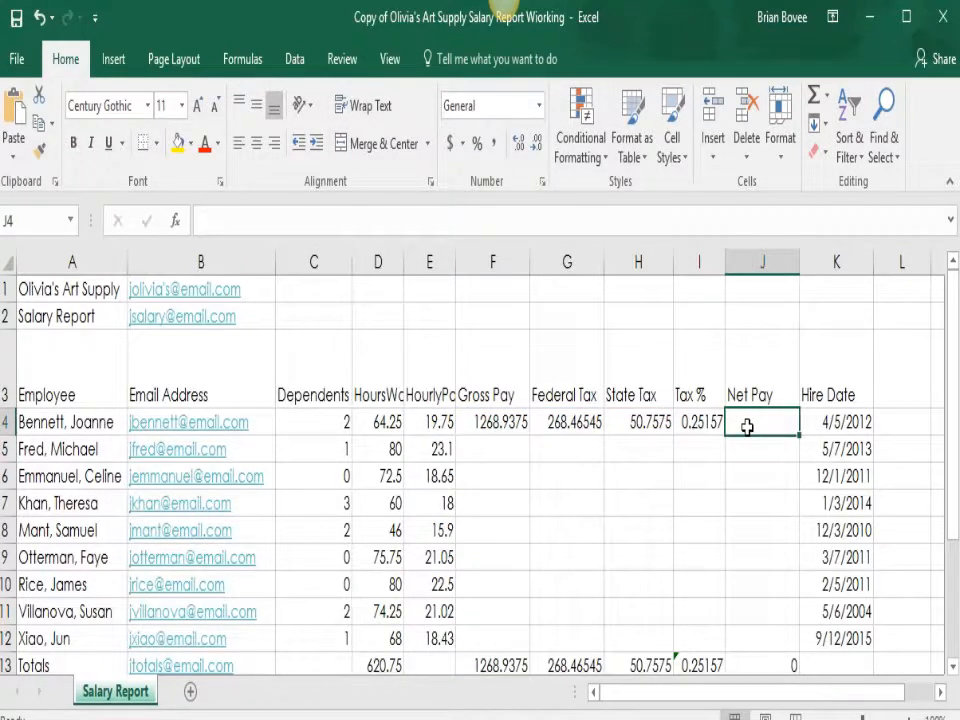
type("=")
left_click(490, 422)
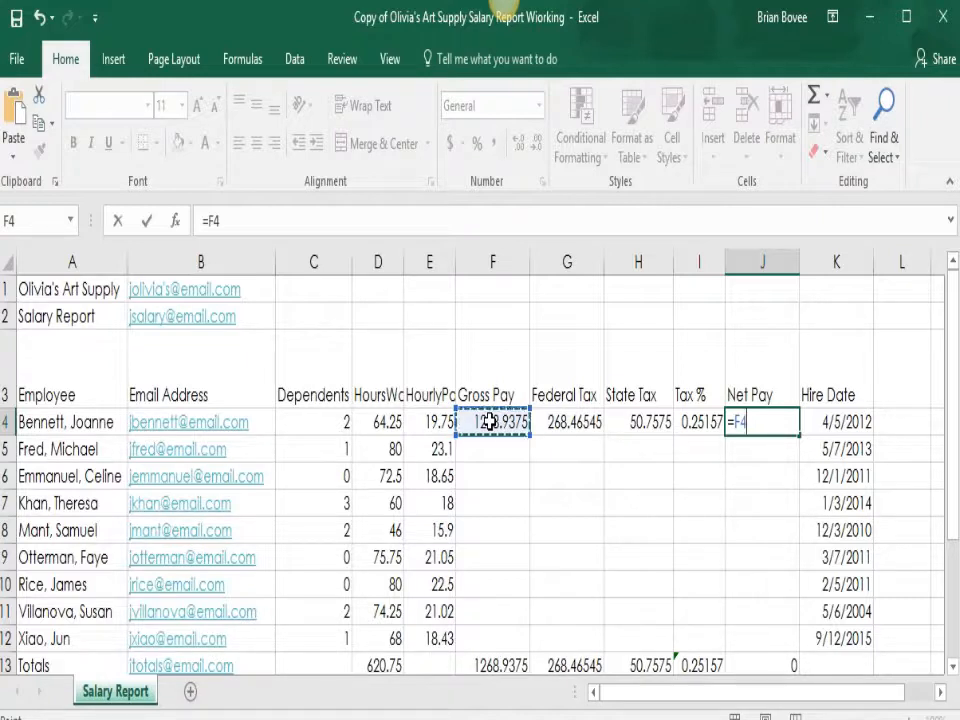
type("-(")
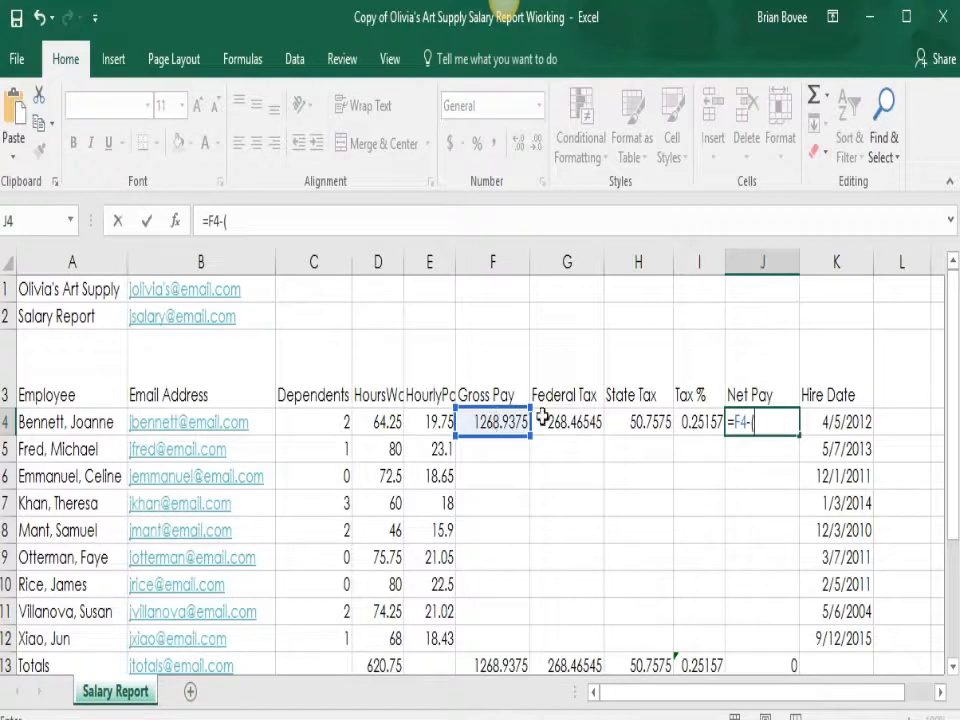
left_click(576, 422)
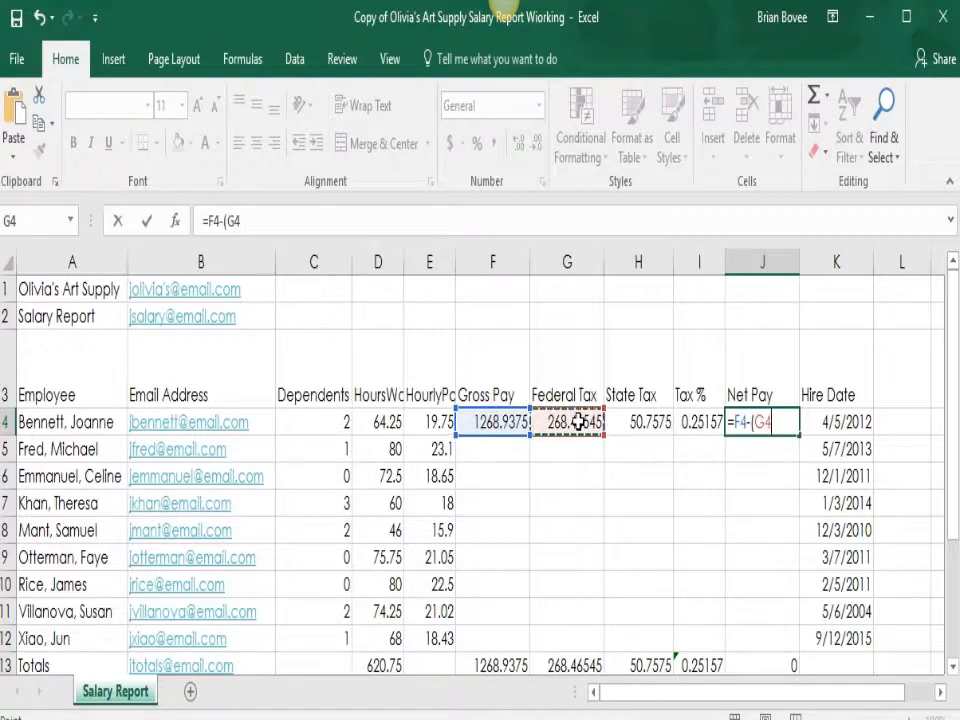
type("+")
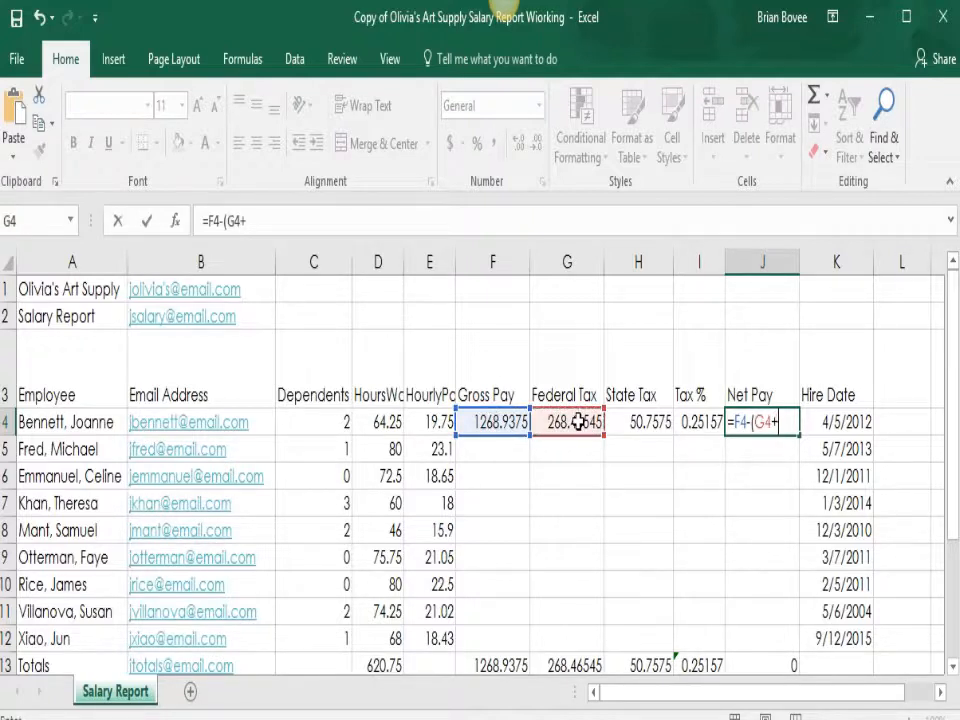
left_click(643, 422)
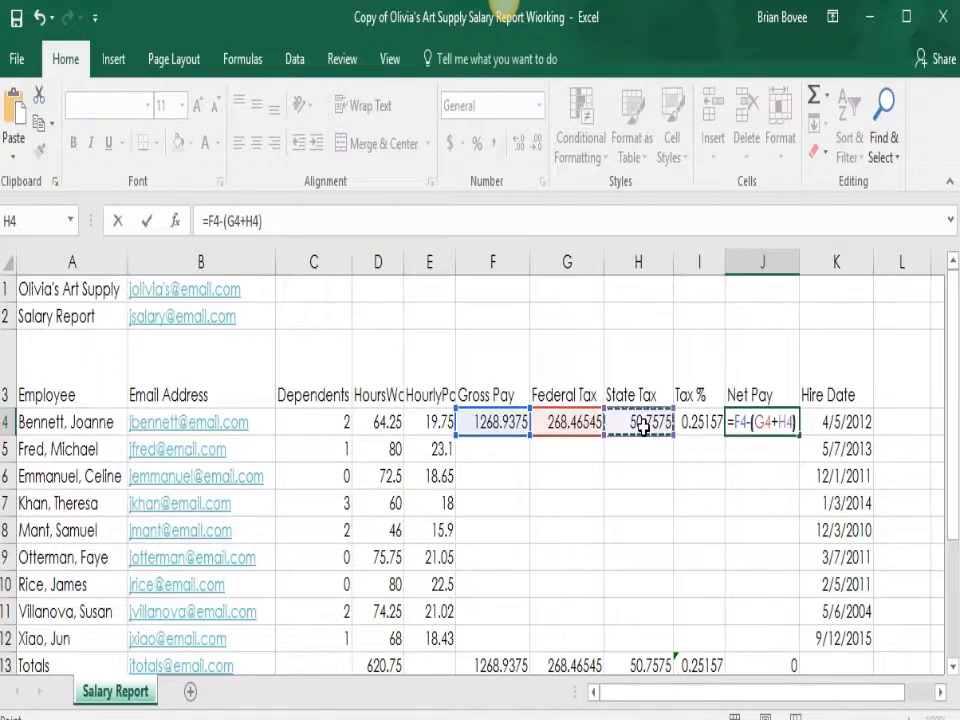
type(")")
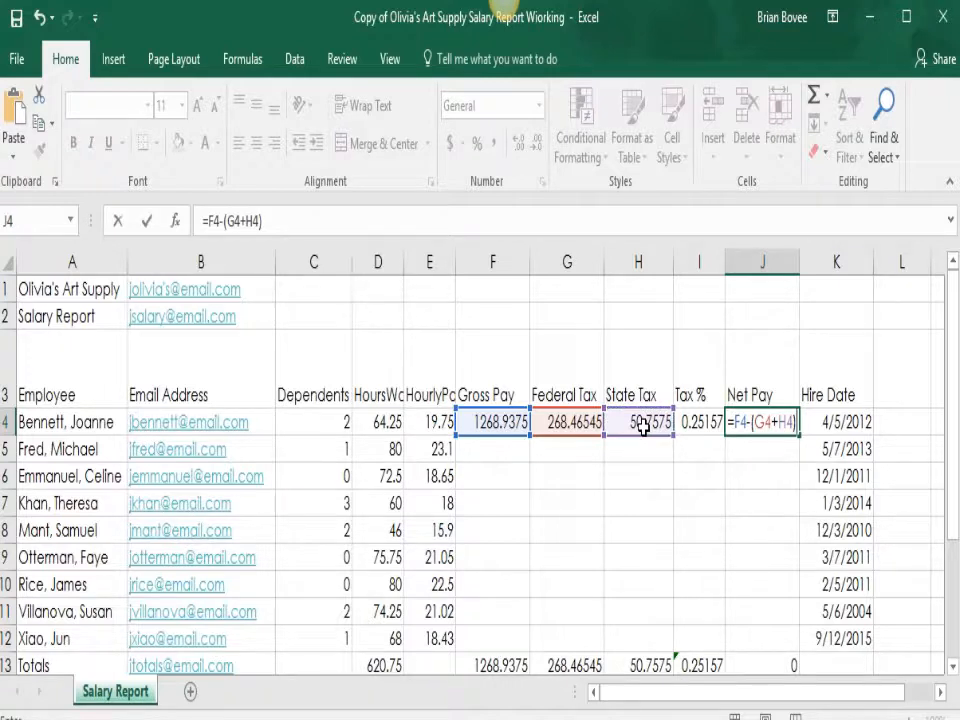
key("Return")
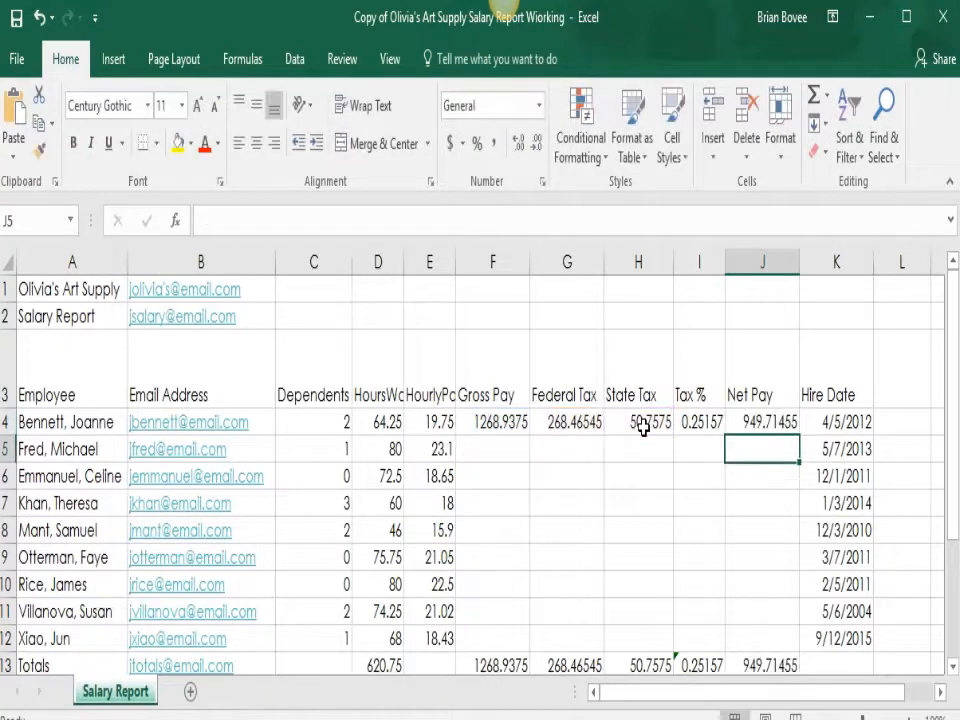
- Copy the gross pay, federal tax, state tax, tax % and net pay formulas in F4:J4 down through row 12
left_click(497, 425)
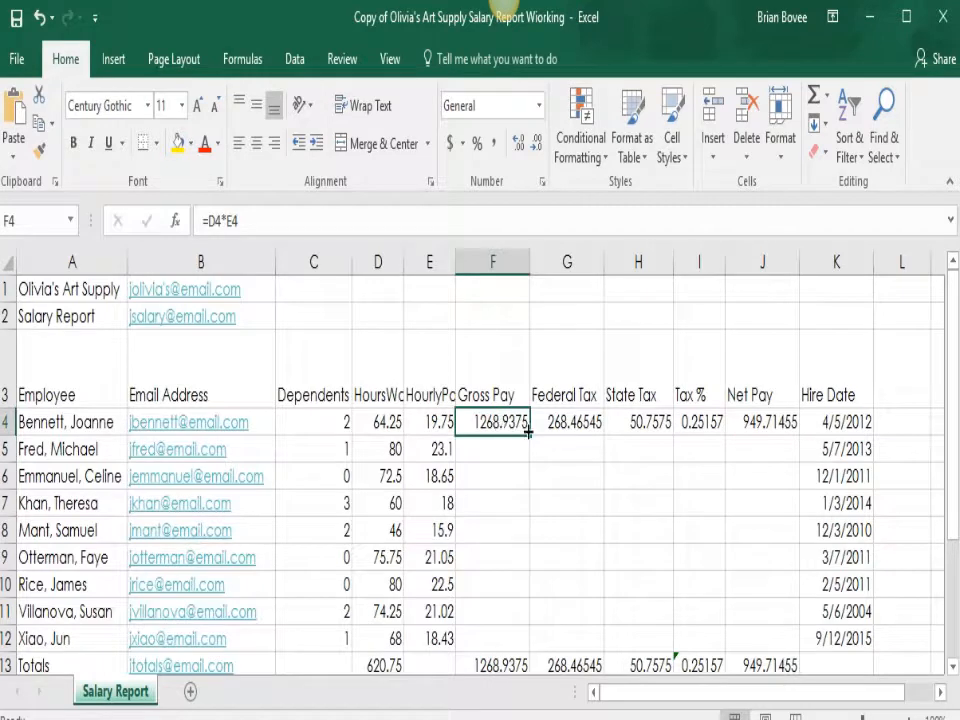
left_click_drag(528, 433, 514, 640)
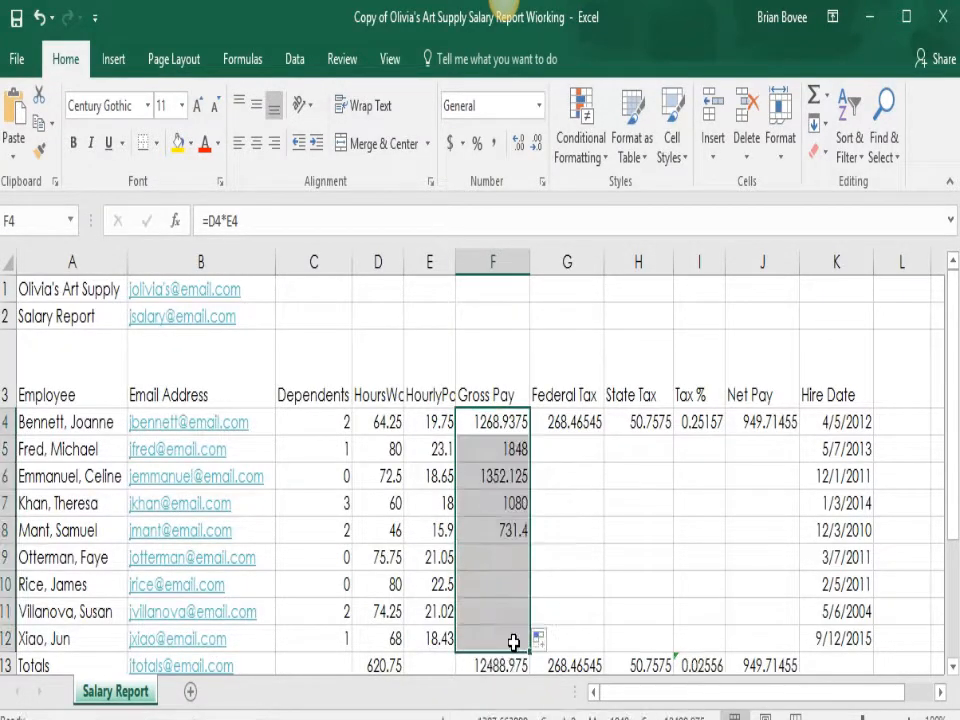
left_click(586, 430)
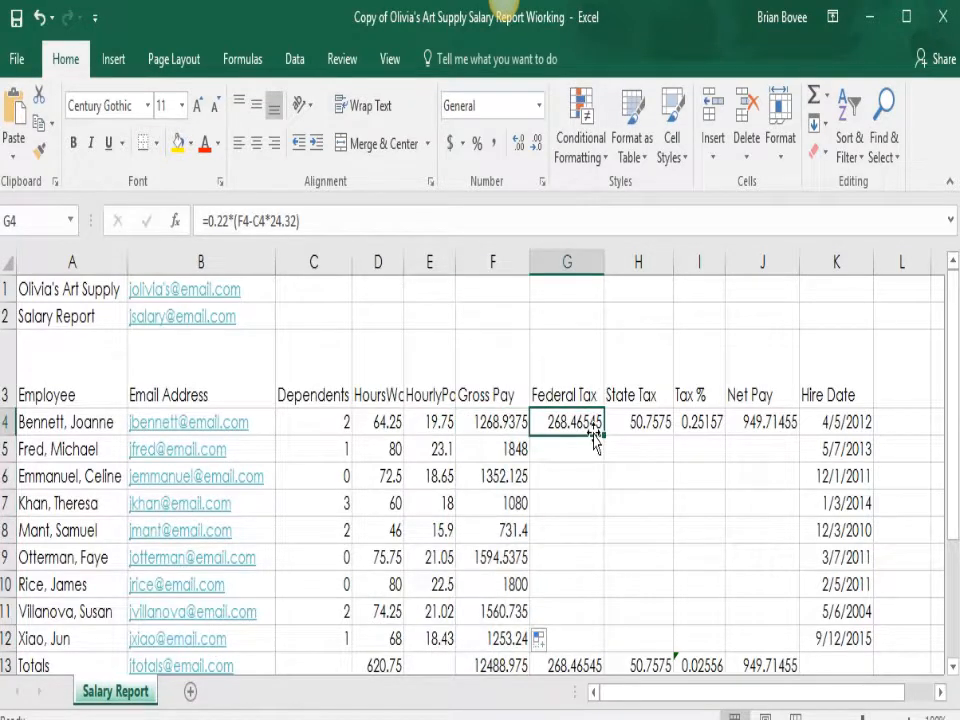
left_click_drag(602, 436, 576, 645)
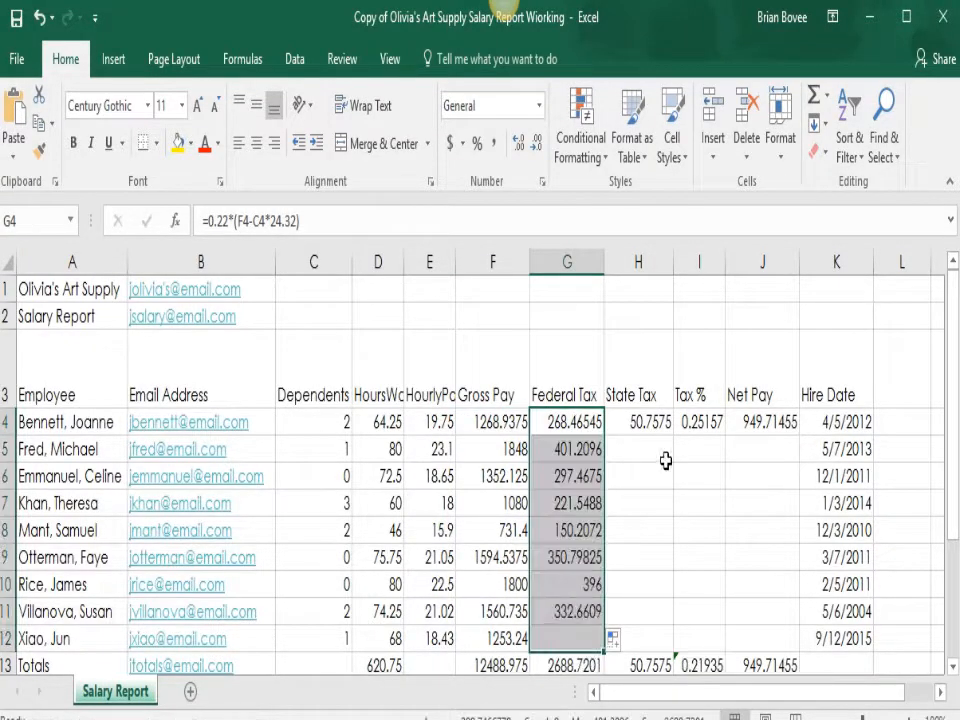
left_click(663, 420)
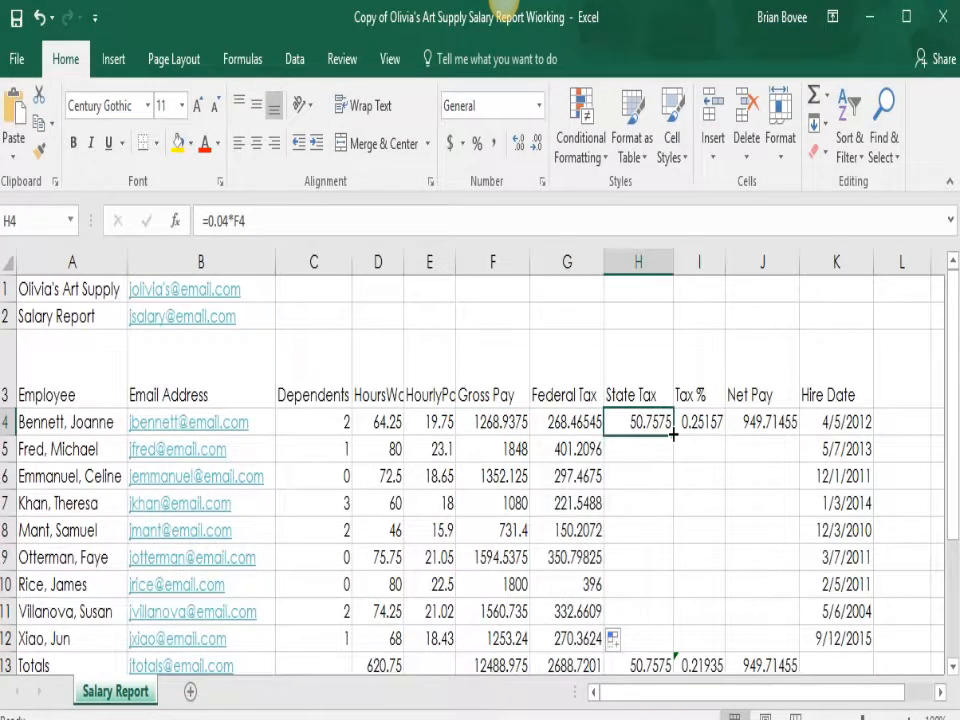
left_click_drag(672, 435, 653, 648)
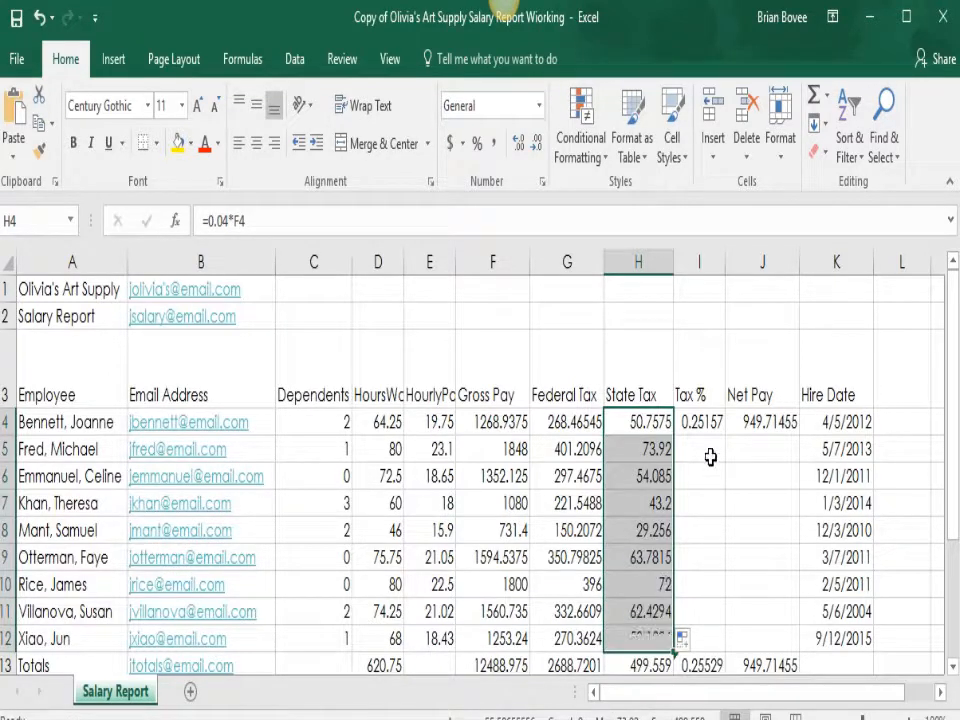
left_click(699, 422)
left_click_drag(725, 434, 700, 642)
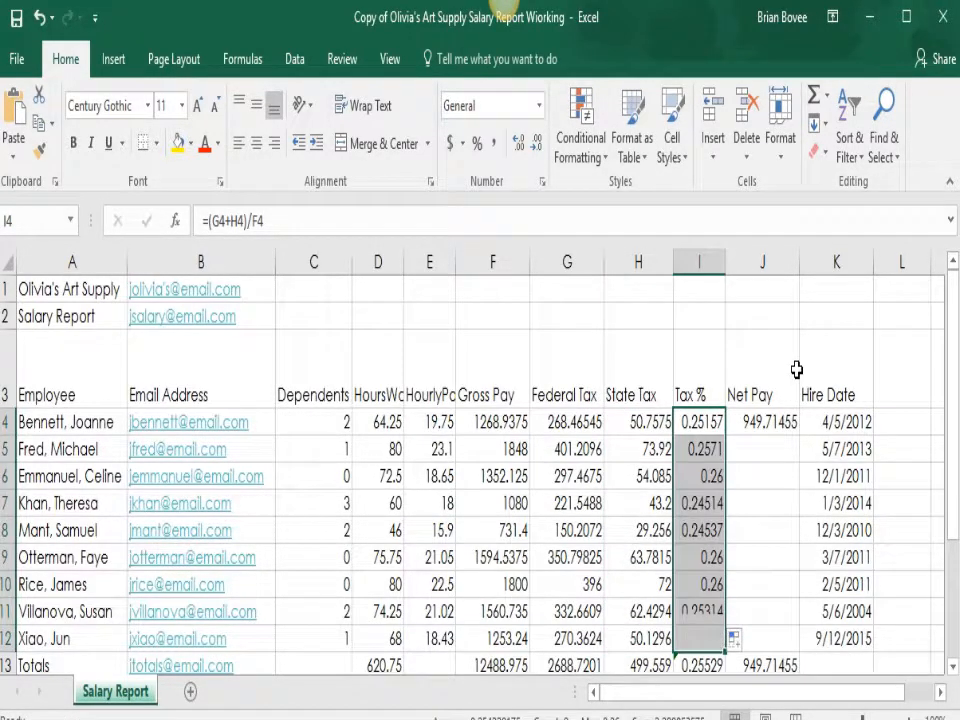
left_click(786, 423)
left_click_drag(797, 432, 766, 650)
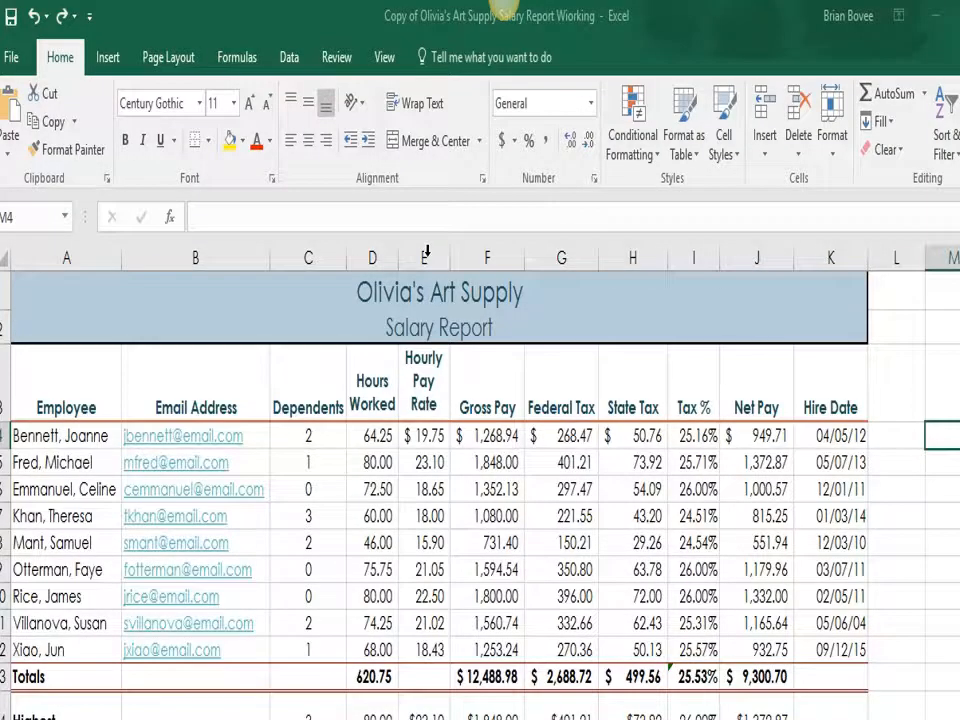
- Start a new conditional formatting rule for the hours worked in D4:D12 that formats only cells with a value greater than 72
left_click(371, 435)
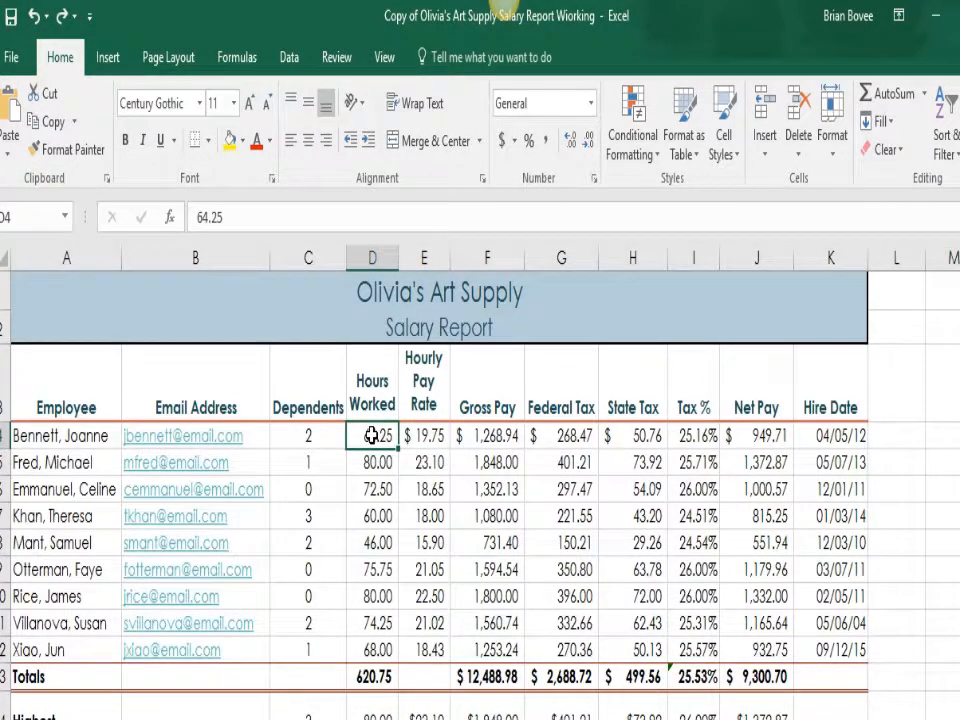
left_click_drag(371, 435, 372, 650)
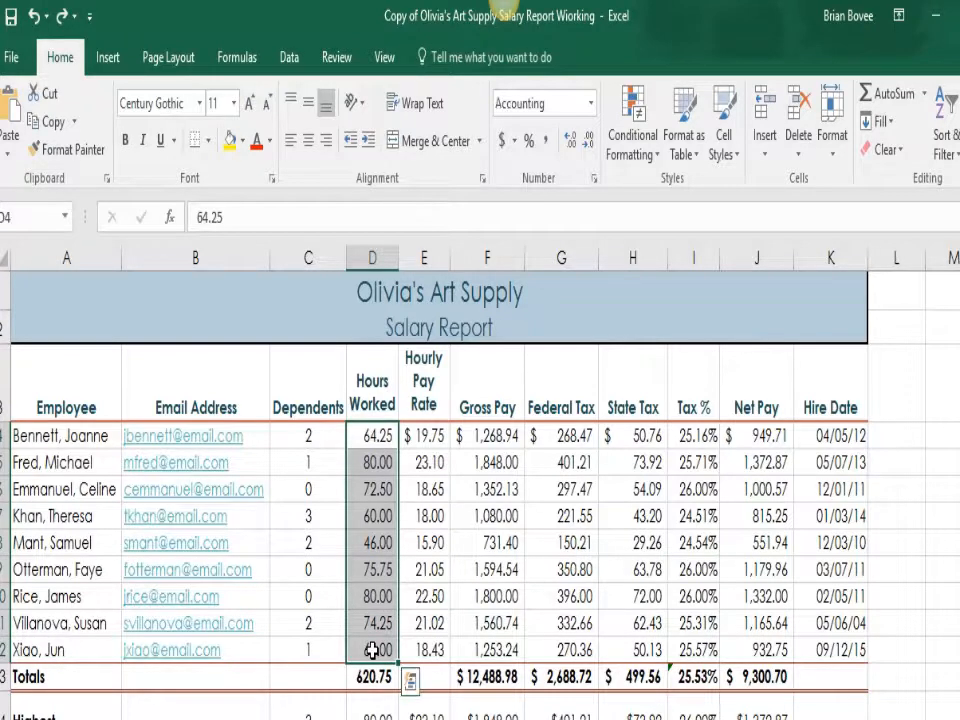
left_click(650, 158)
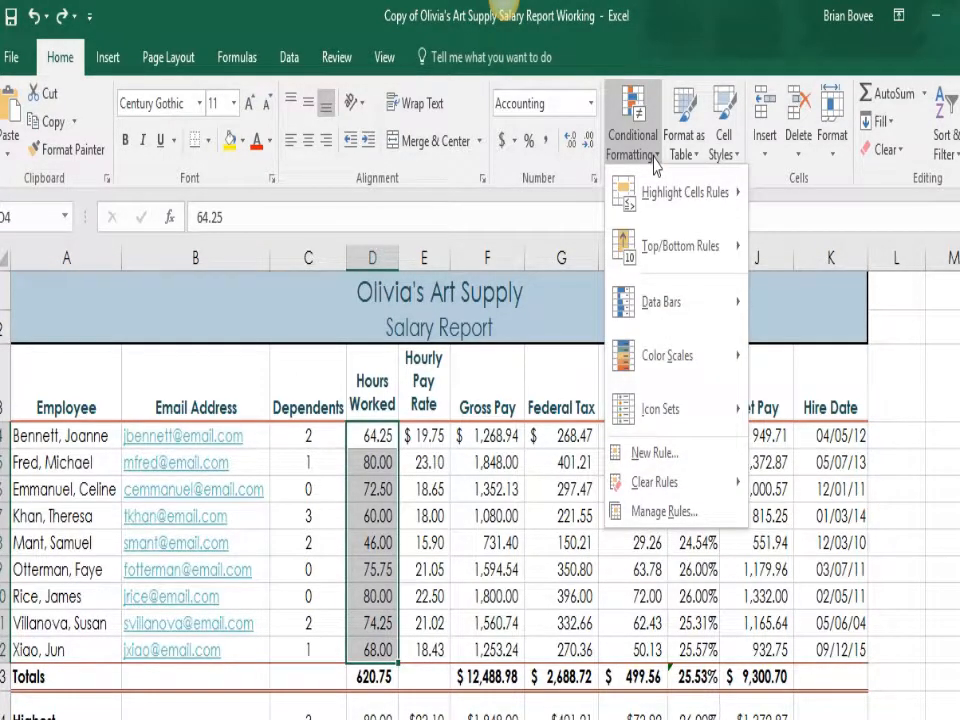
left_click(655, 454)
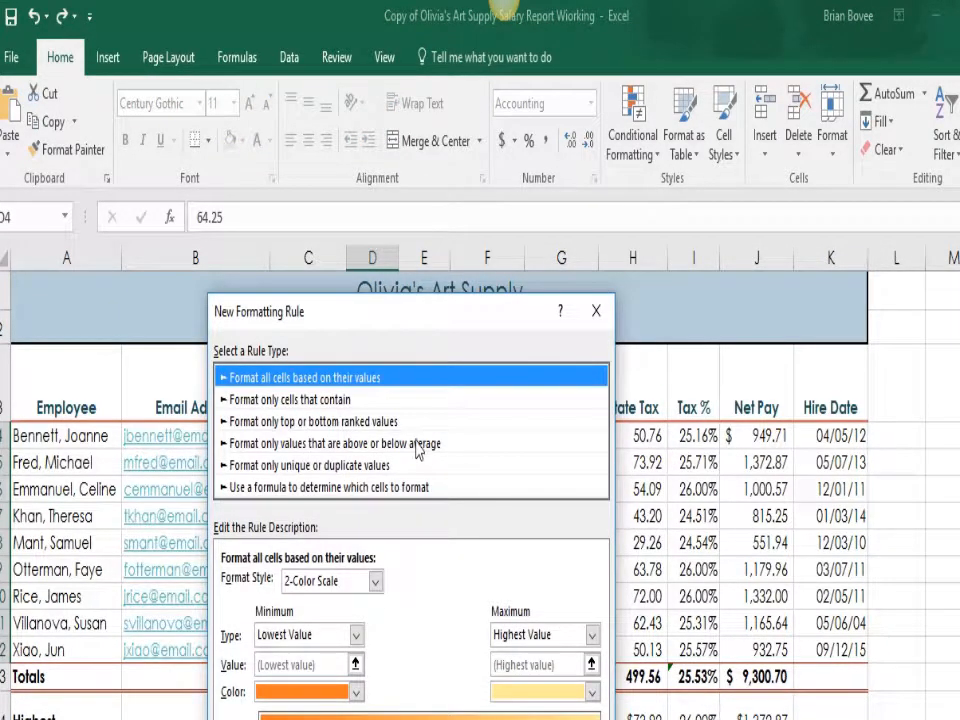
left_click(366, 400)
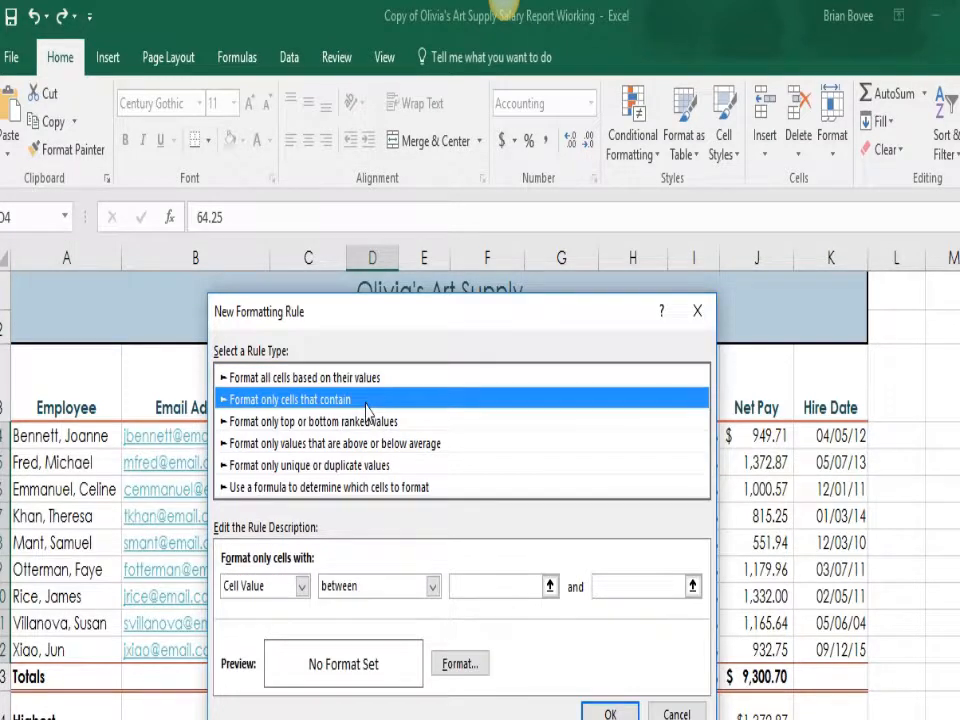
left_click(433, 587)
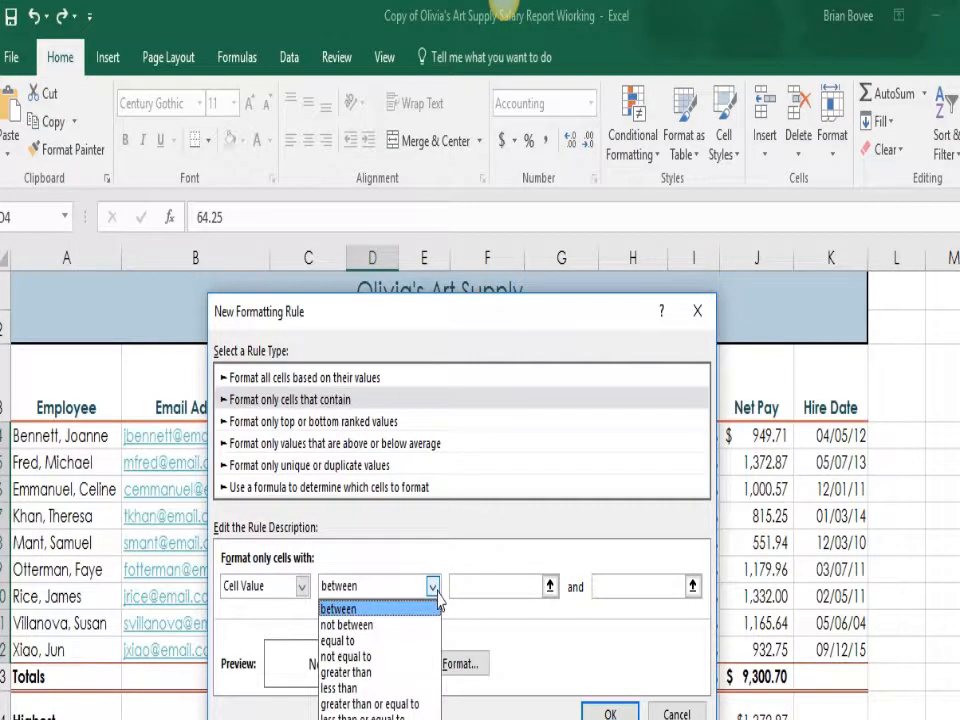
left_click(379, 676)
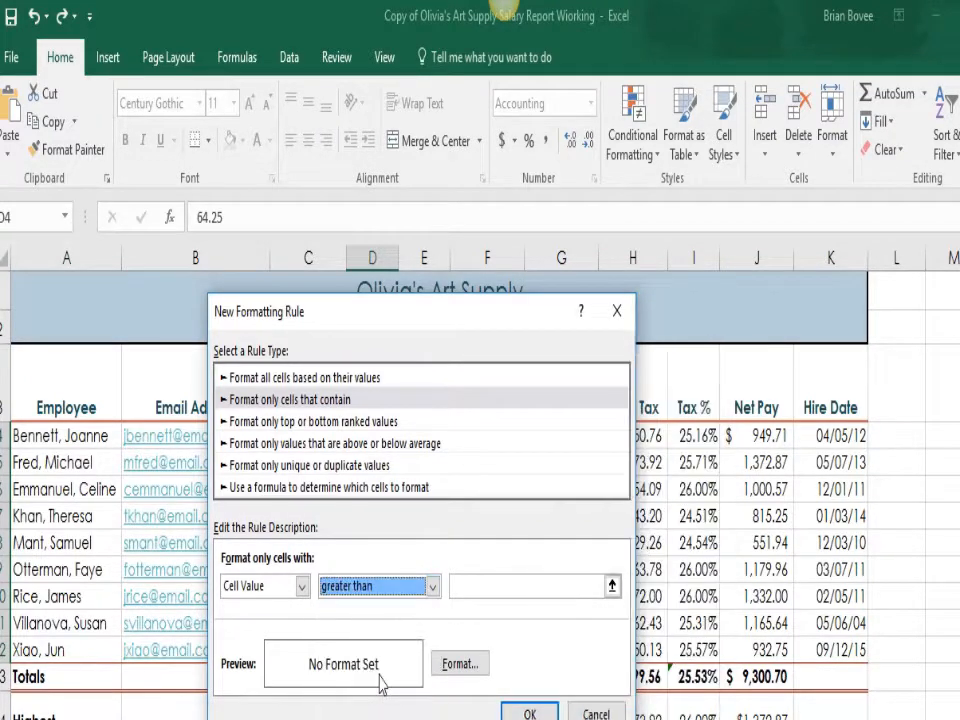
left_click(483, 585)
type("7")
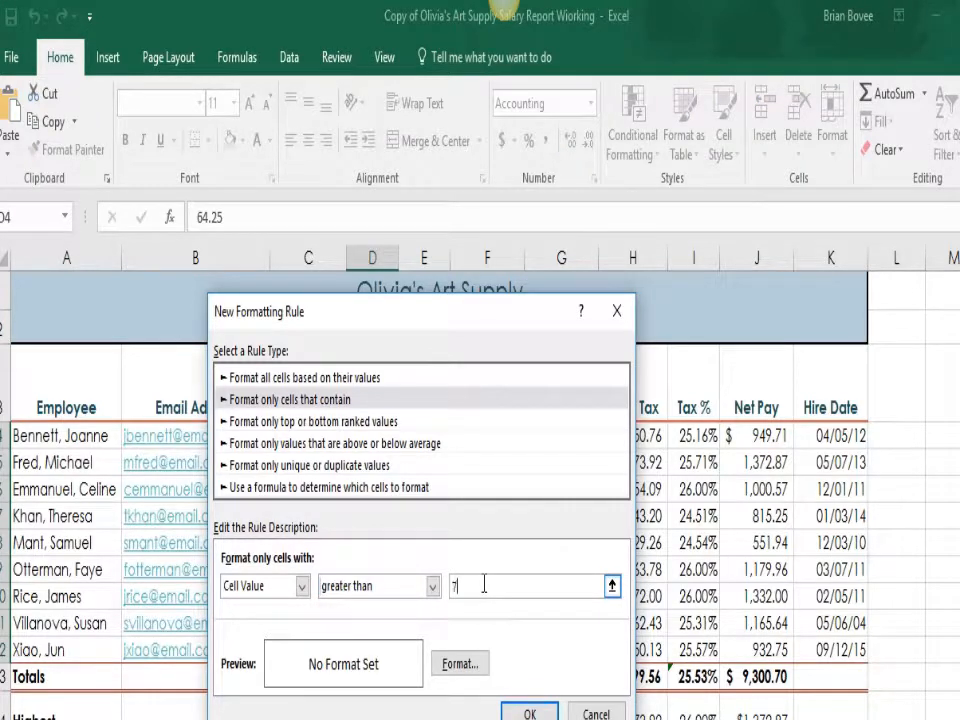
type("2")
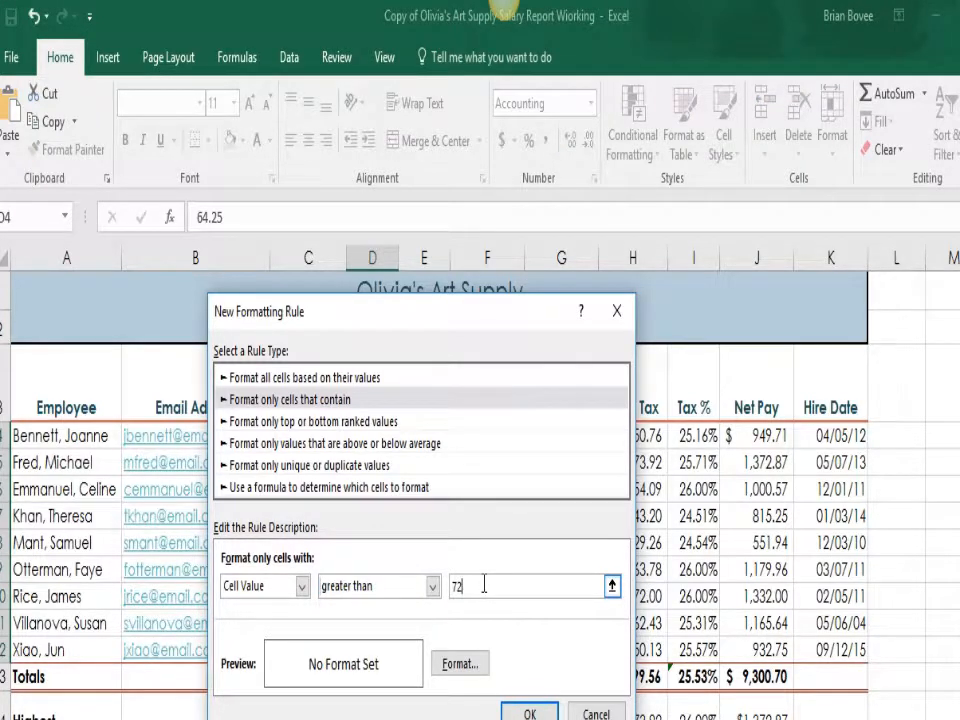
- Give the rule a blue fill with a white font colour and apply it to the hours worked
left_click(457, 672)
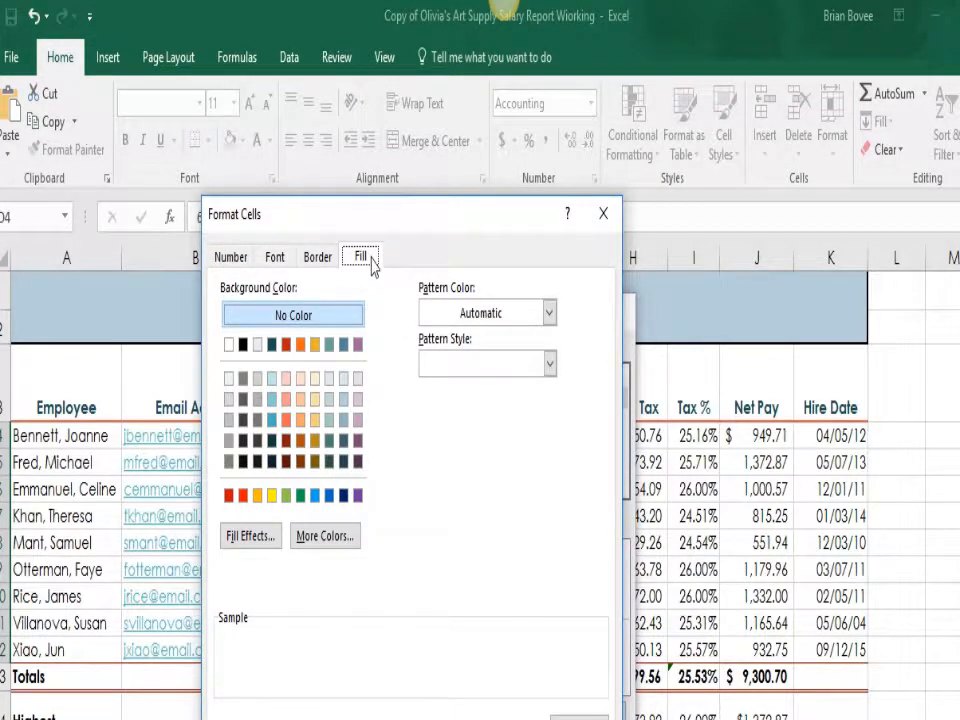
left_click(343, 345)
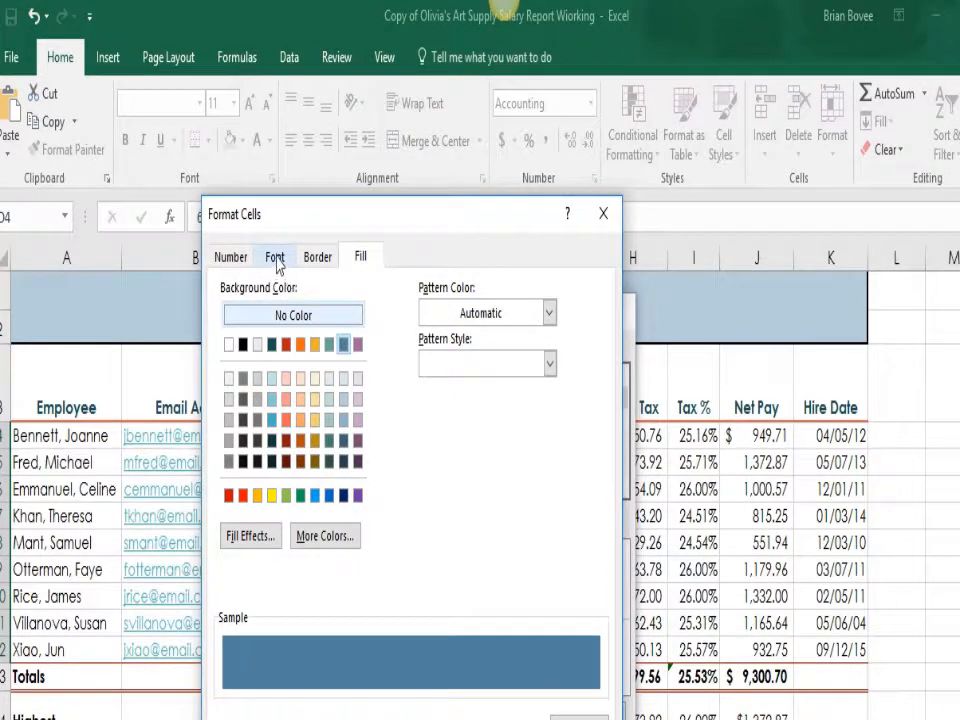
left_click(275, 258)
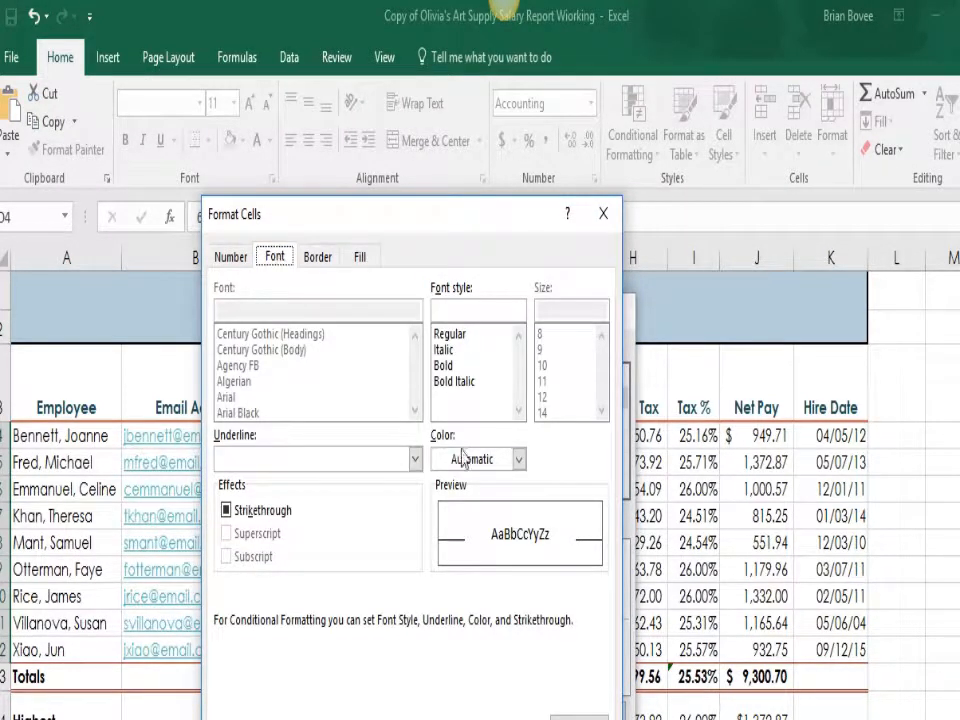
left_click(518, 460)
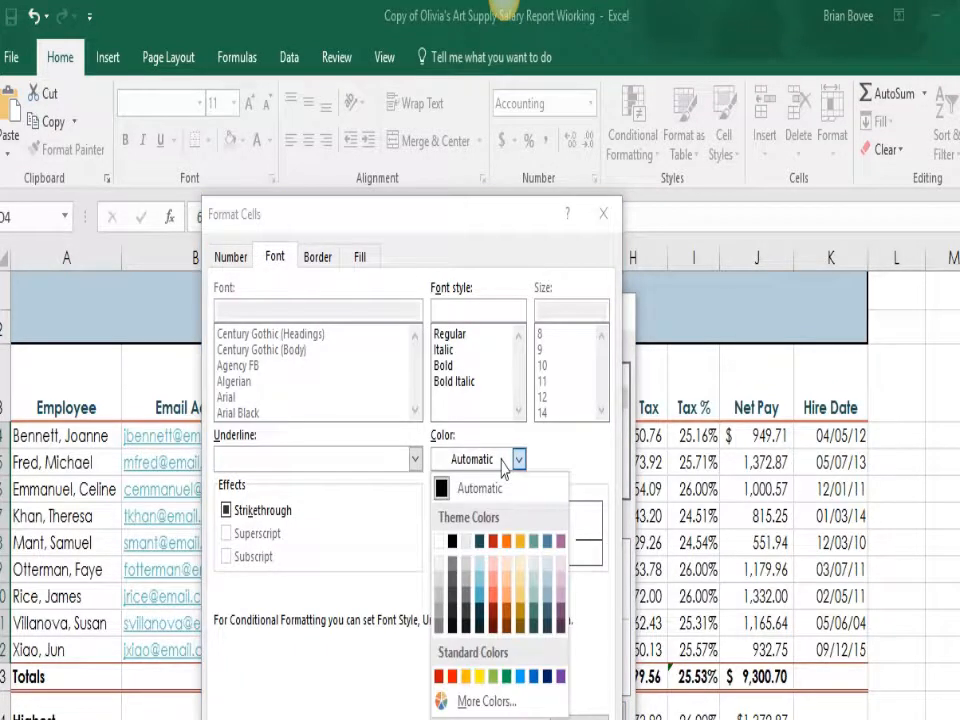
left_click(440, 542)
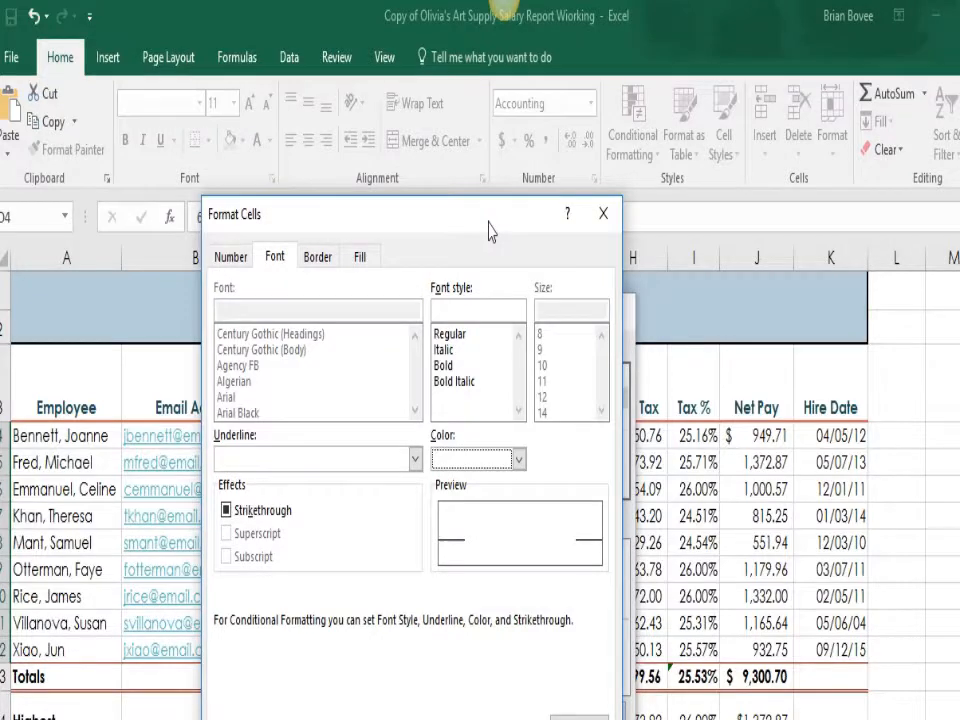
left_click_drag(489, 230, 481, 136)
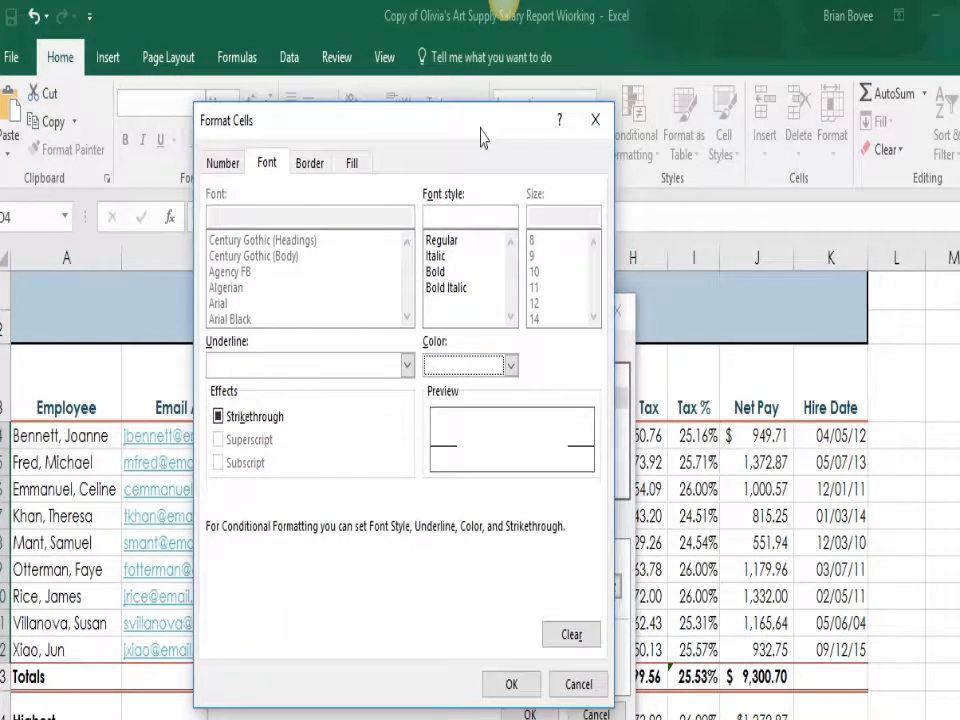
left_click(511, 685)
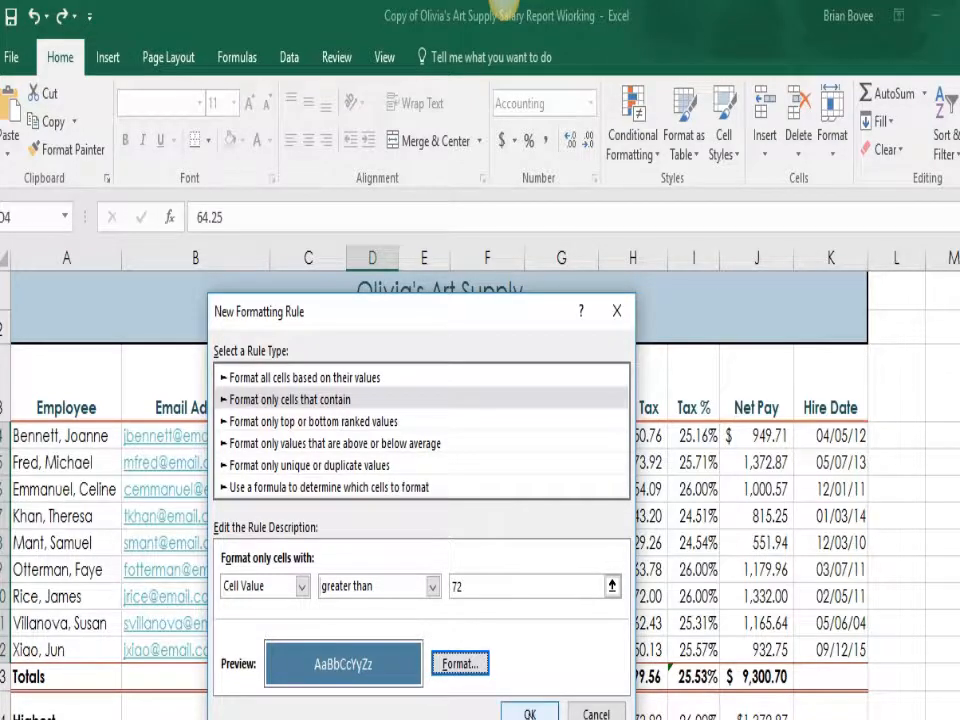
left_click(529, 712)
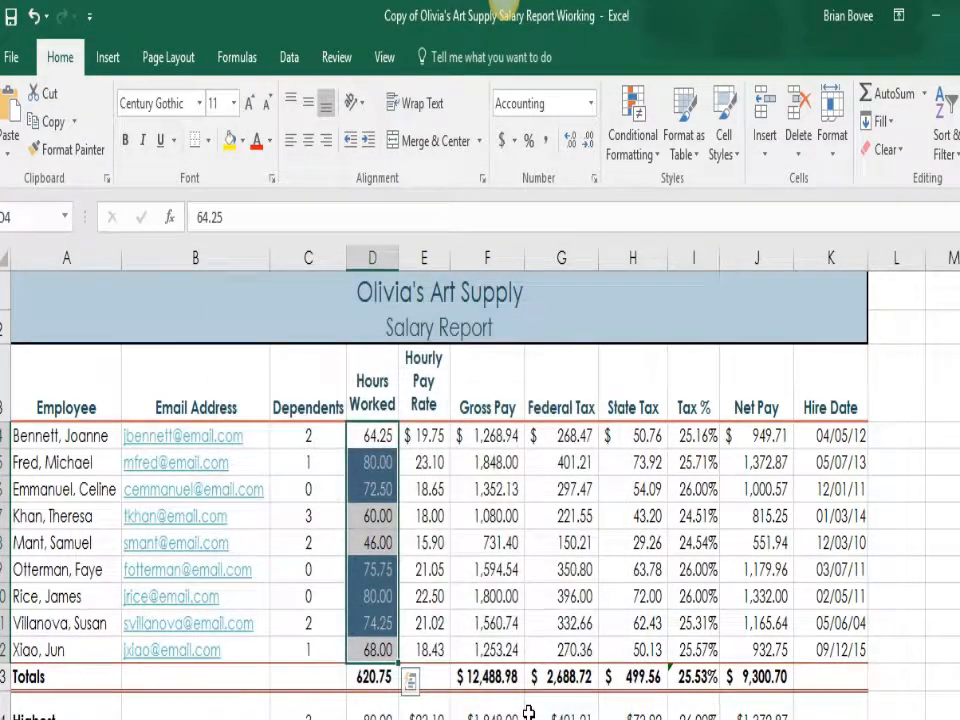
- Change the hours worked in cell D9 to 72 to test the conditional formatting rule
left_click(380, 569, "ctrl")
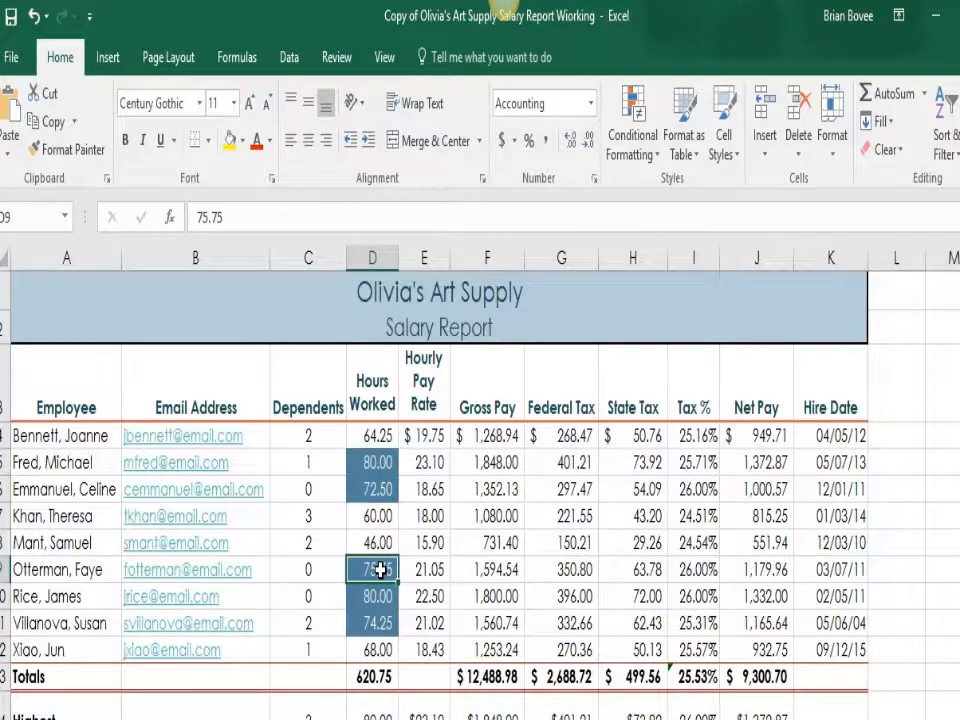
type("72")
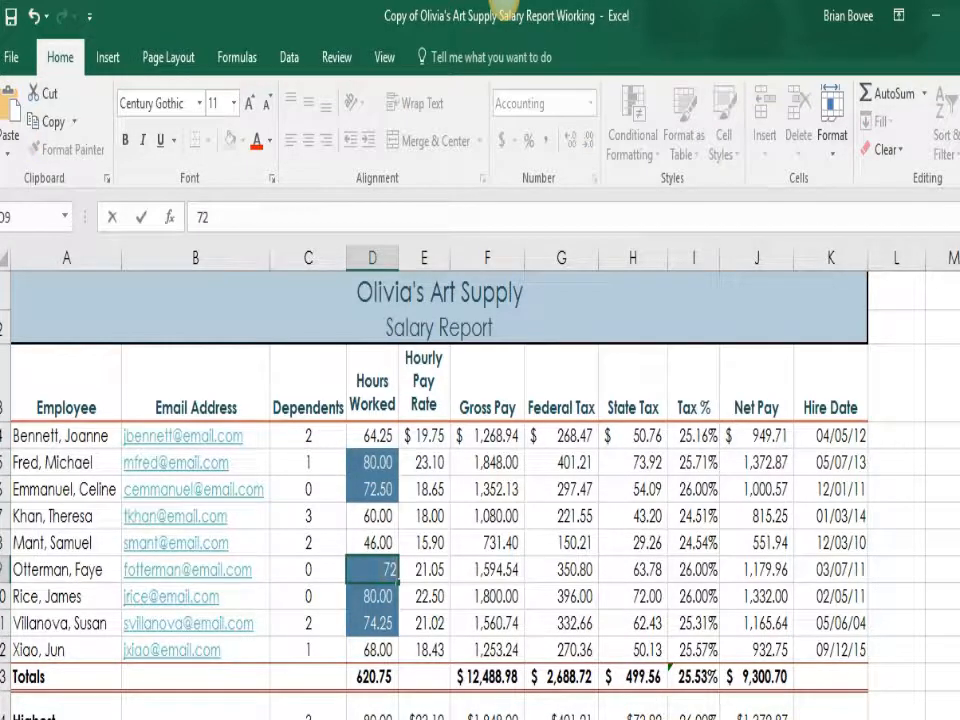
key("Tab")
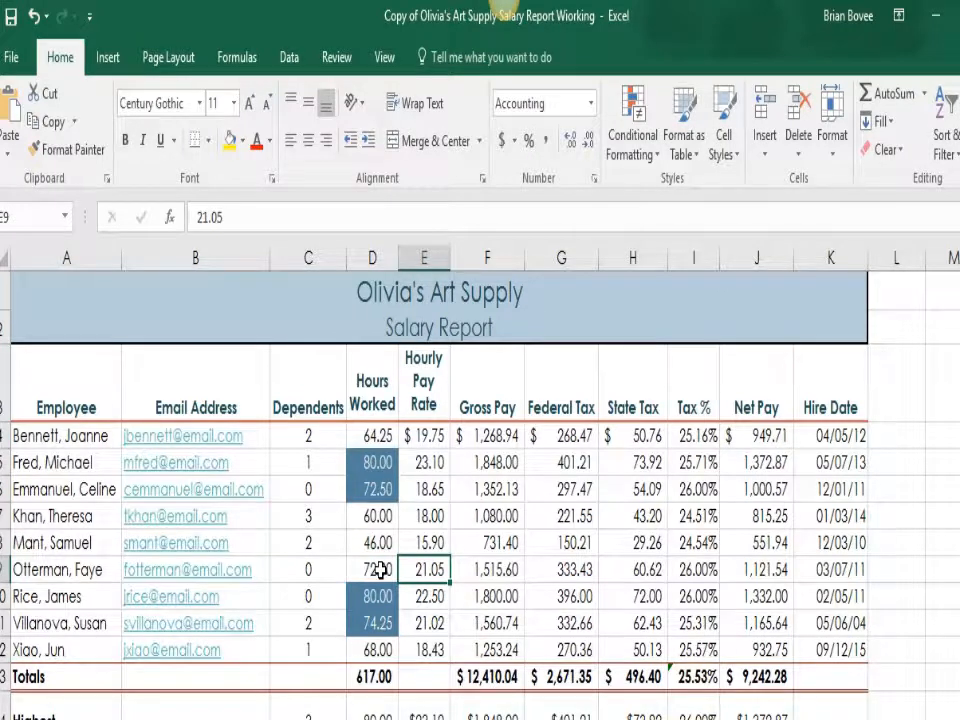